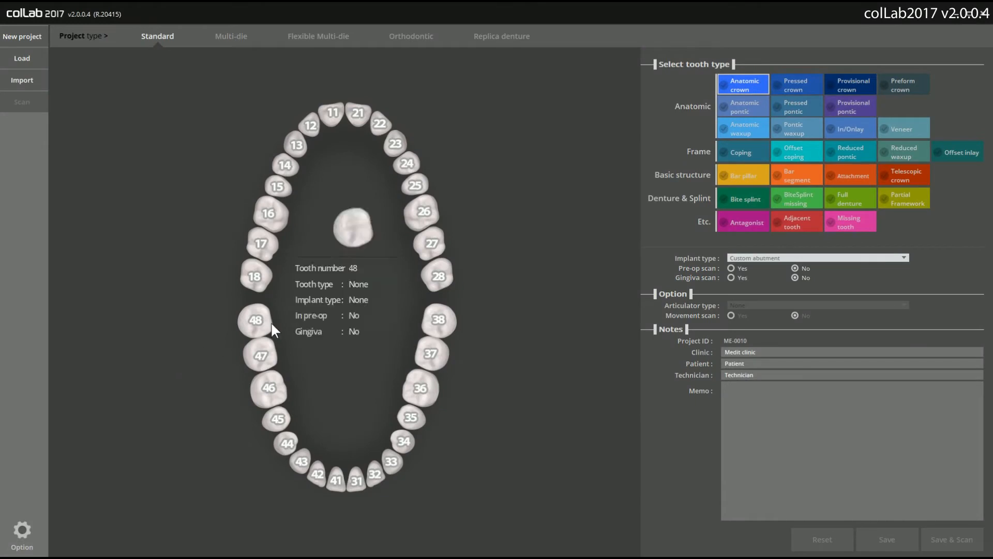
- Assign bar pillars with custom abutment implants and gingiva scan enabled to teeth 26, 23, 13 and 16
{"action": "left_click", "coordinate": [729, 178]}
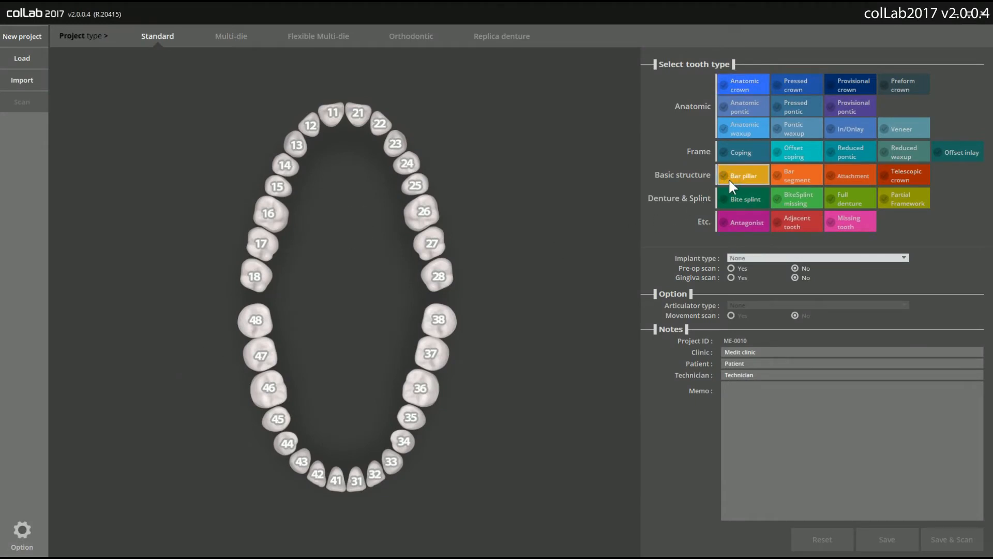
{"action": "left_click", "coordinate": [759, 257]}
{"action": "left_click", "coordinate": [760, 273]}
{"action": "left_click", "coordinate": [426, 210]}
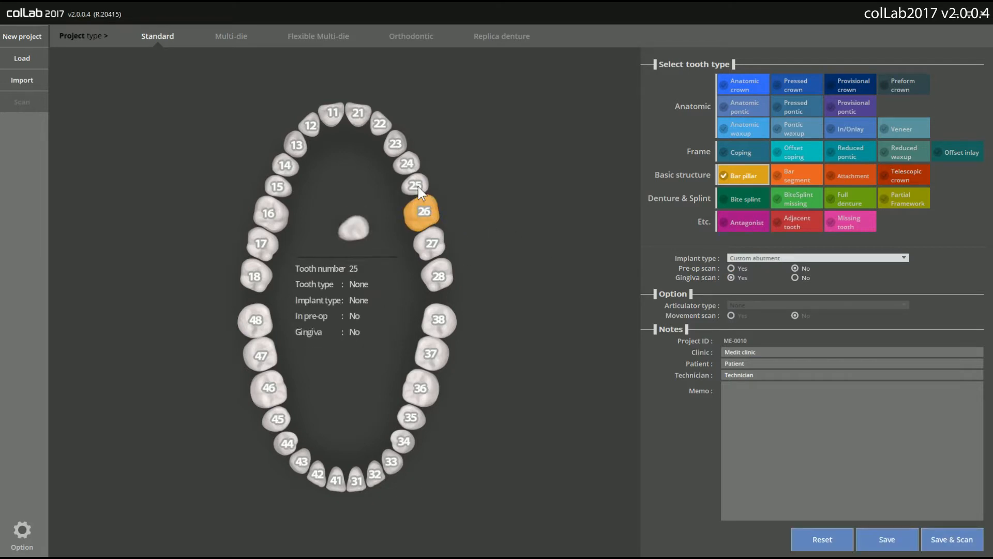
{"action": "left_click", "coordinate": [400, 154]}
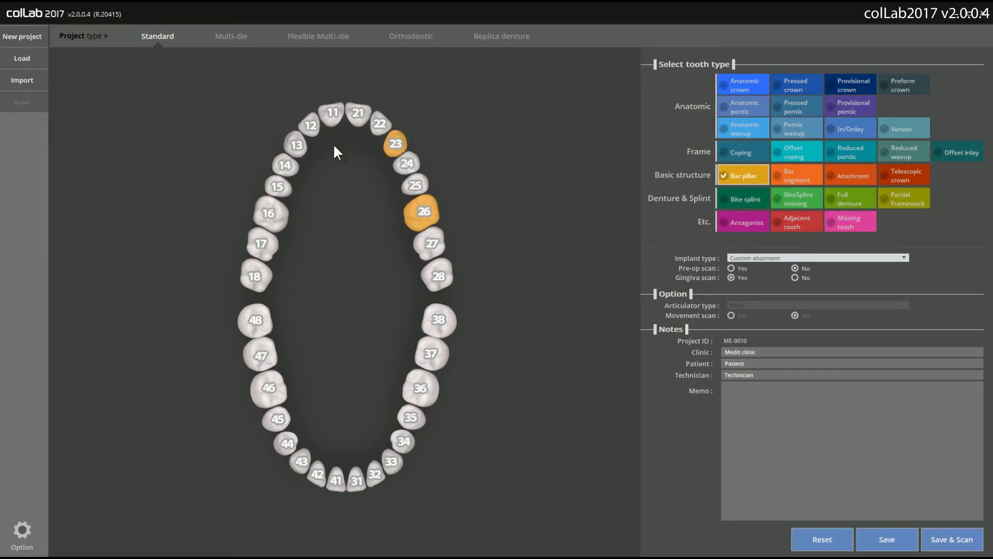
{"action": "left_click", "coordinate": [295, 149]}
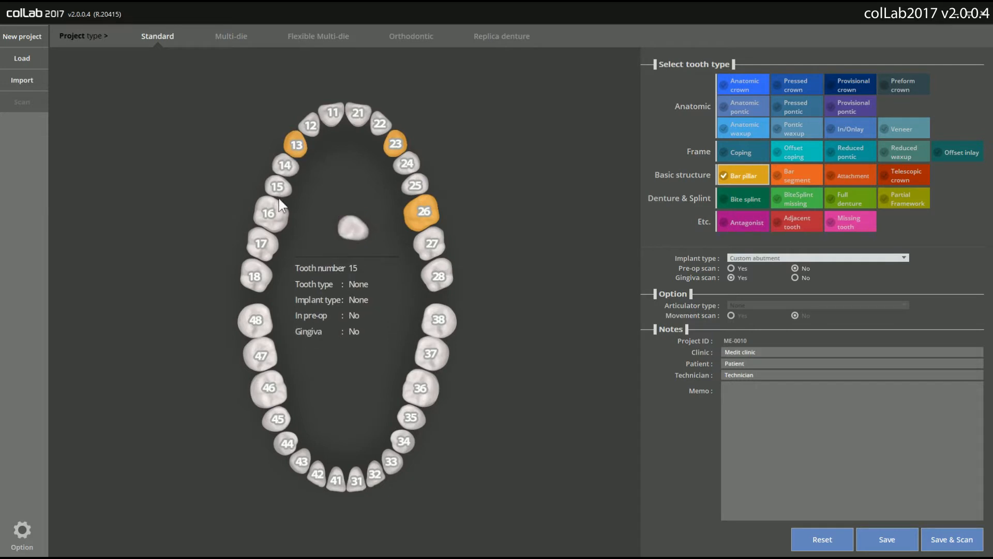
{"action": "left_click", "coordinate": [276, 212]}
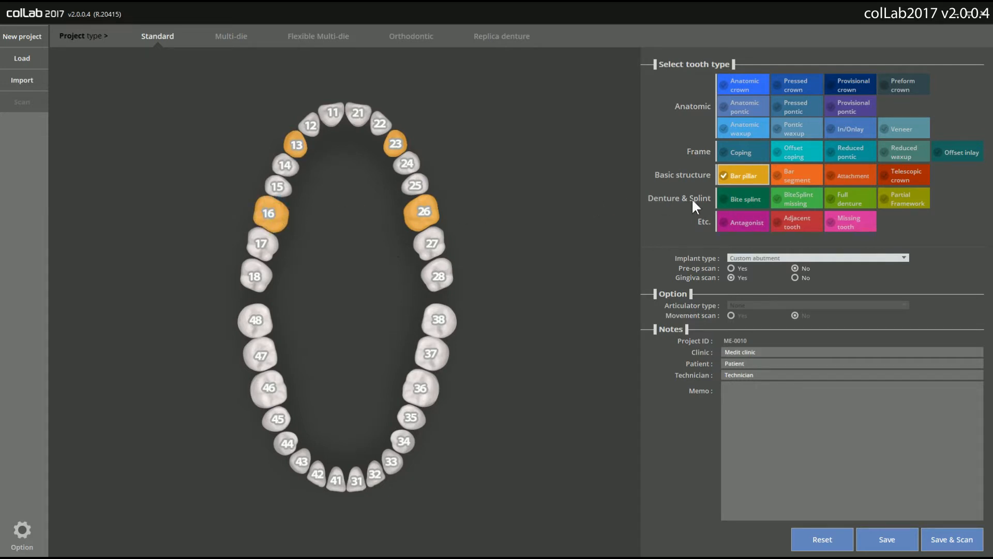
- Assign bar segments to teeth 25, 24, 22, 21, 11, 12, 14 and 15 between the bar pillars
{"action": "left_click", "coordinate": [774, 182]}
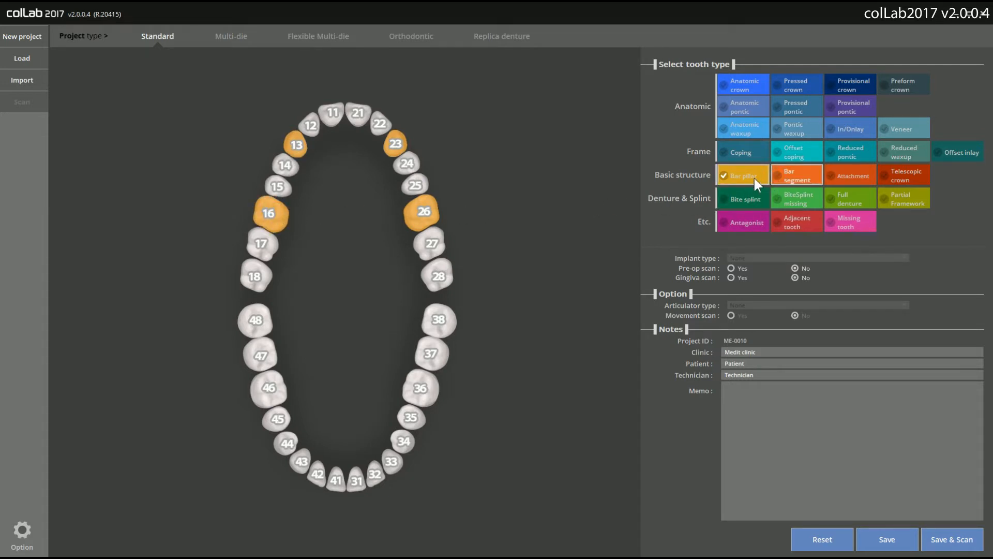
{"action": "left_click", "coordinate": [415, 184]}
{"action": "left_click", "coordinate": [411, 170]}
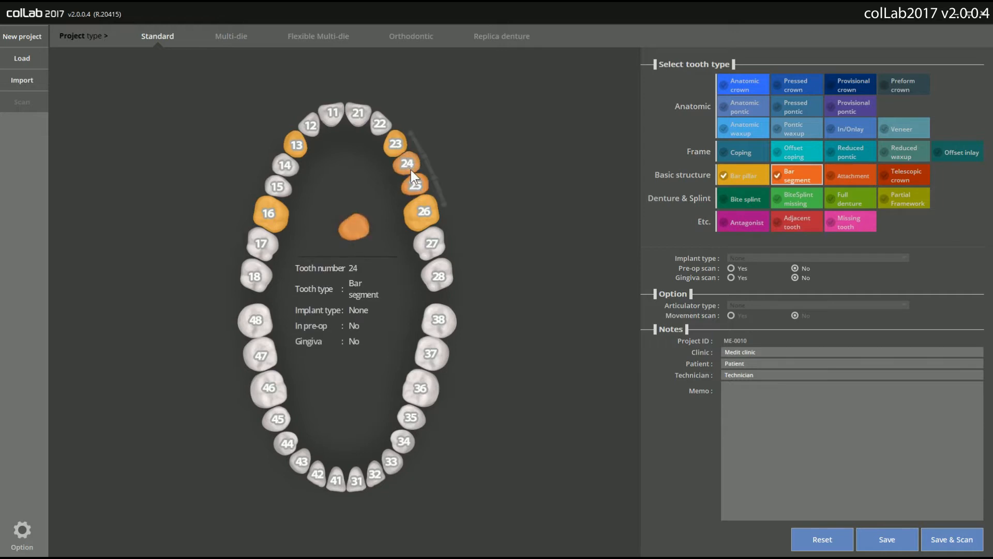
{"action": "left_click", "coordinate": [378, 125]}
{"action": "left_click", "coordinate": [351, 115]}
{"action": "left_click", "coordinate": [334, 116]}
{"action": "left_click", "coordinate": [318, 118]}
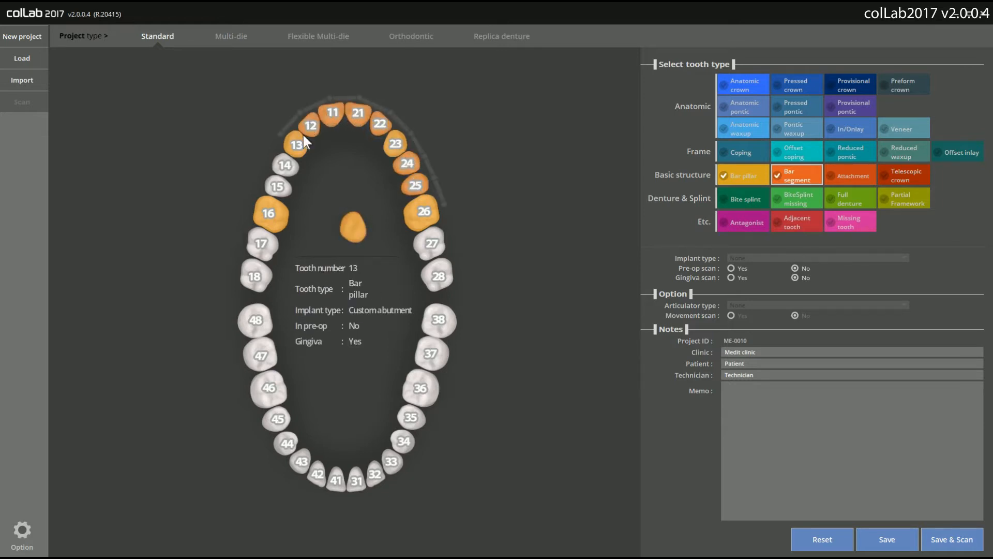
{"action": "left_click", "coordinate": [285, 164]}
{"action": "left_click", "coordinate": [274, 185]}
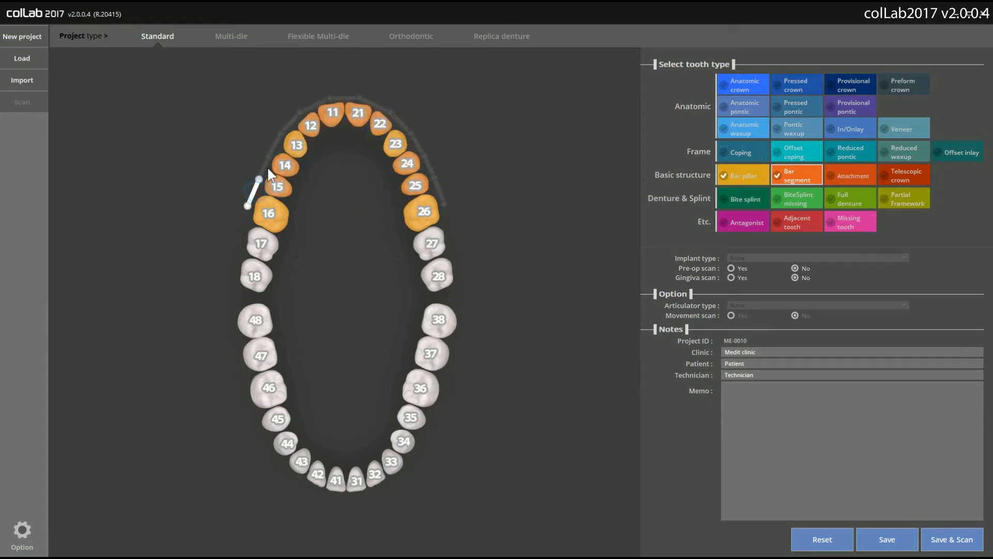
- Connect all the upper bar teeth into one continuous structure from tooth 16 to tooth 26
{"action": "left_click", "coordinate": [292, 123]}
{"action": "left_click", "coordinate": [317, 104]}
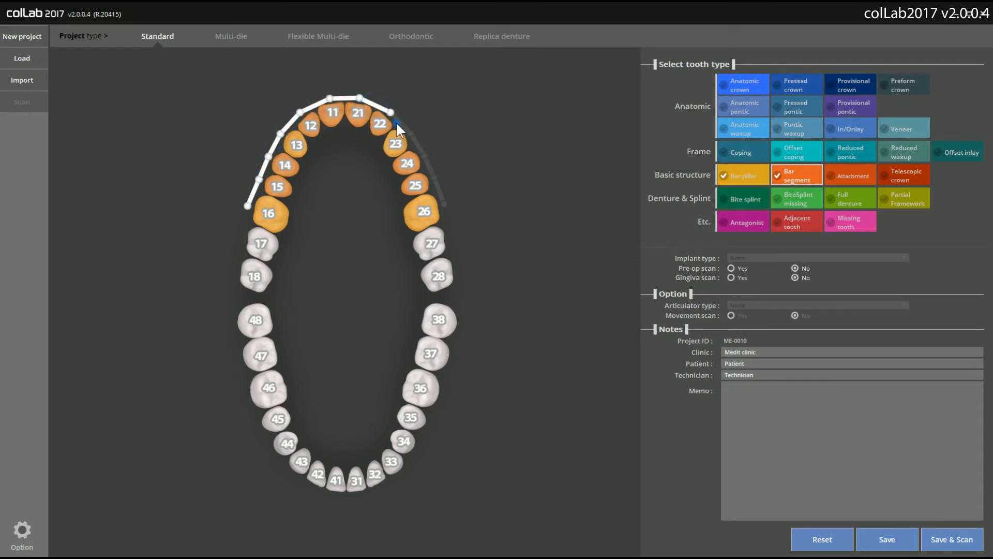
{"action": "left_click", "coordinate": [415, 141]}
{"action": "left_click", "coordinate": [439, 191]}
- Save the project for scanning and confirm the Flexible scan strategy with Enough scanbody, Base alignment and texture off
{"action": "left_click", "coordinate": [955, 534]}
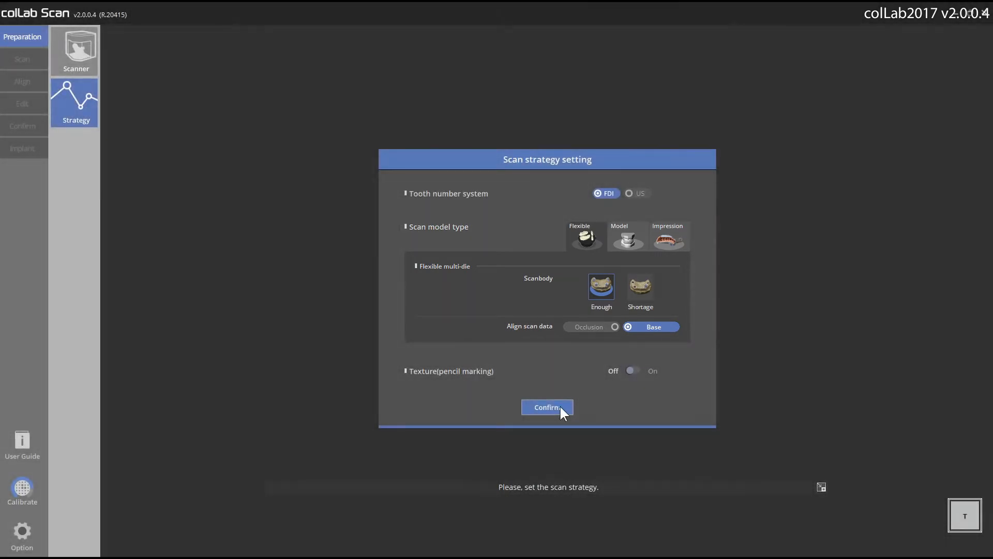
{"action": "left_click", "coordinate": [560, 405]}
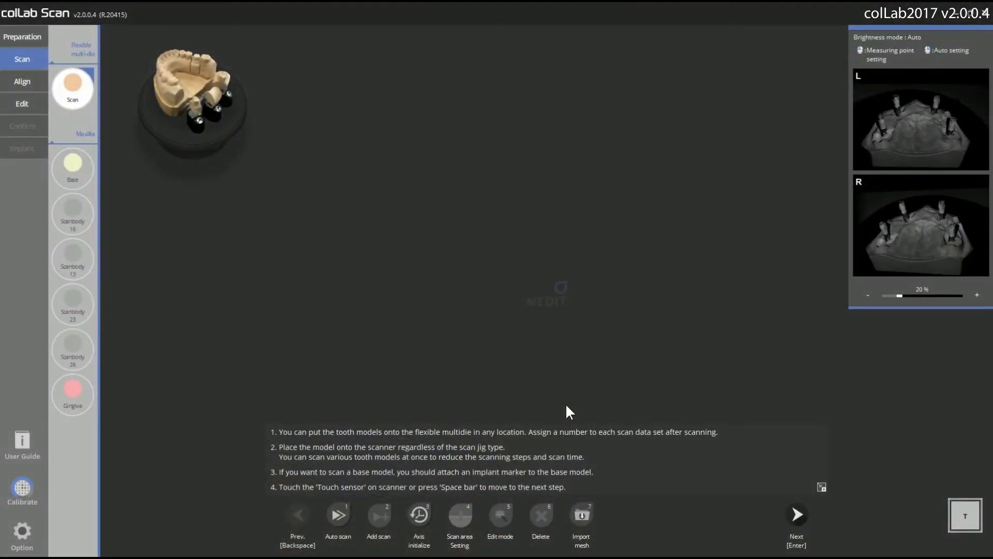
- Scan the maxilla model with its mounted scanbodies, lowering the scan depth limit to the side of the plaster base
{"action": "left_click", "coordinate": [788, 511]}
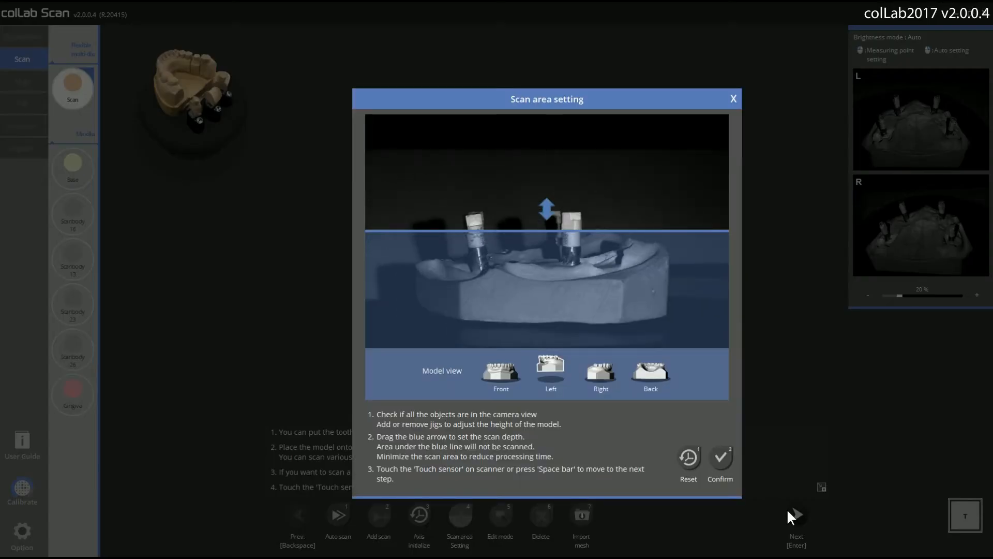
{"action": "left_click", "coordinate": [608, 294]}
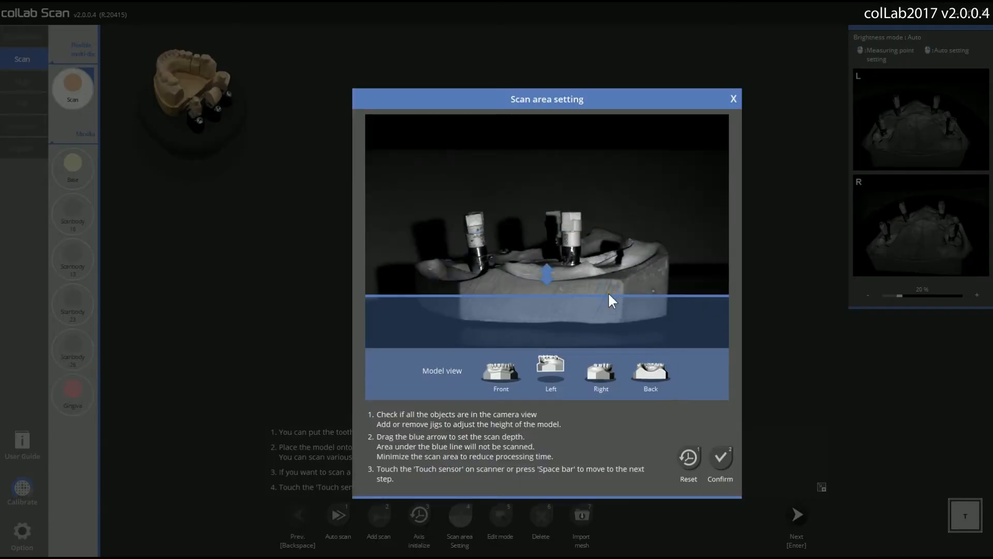
{"action": "left_click_drag", "start_coordinate": [609, 294], "coordinate": [611, 286]}
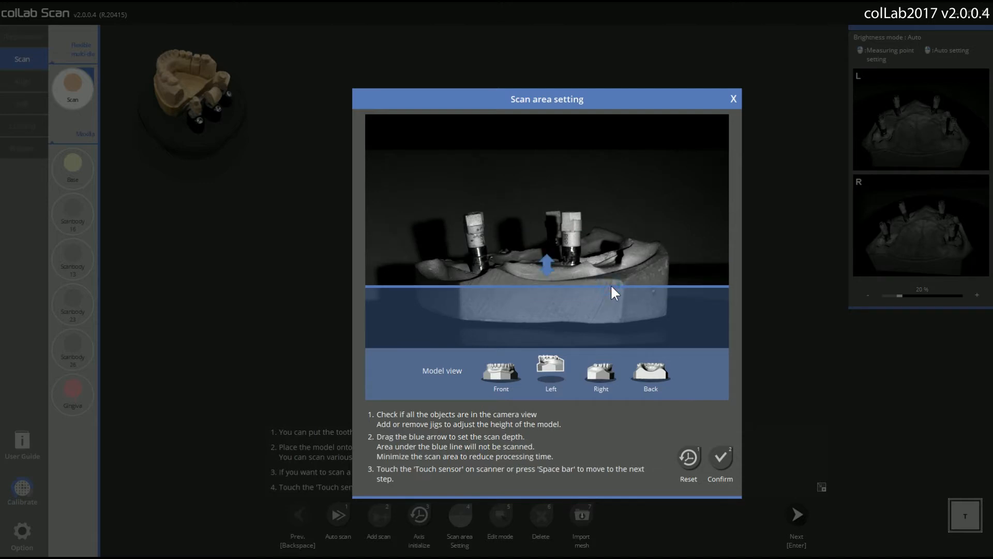
{"action": "left_click", "coordinate": [713, 465]}
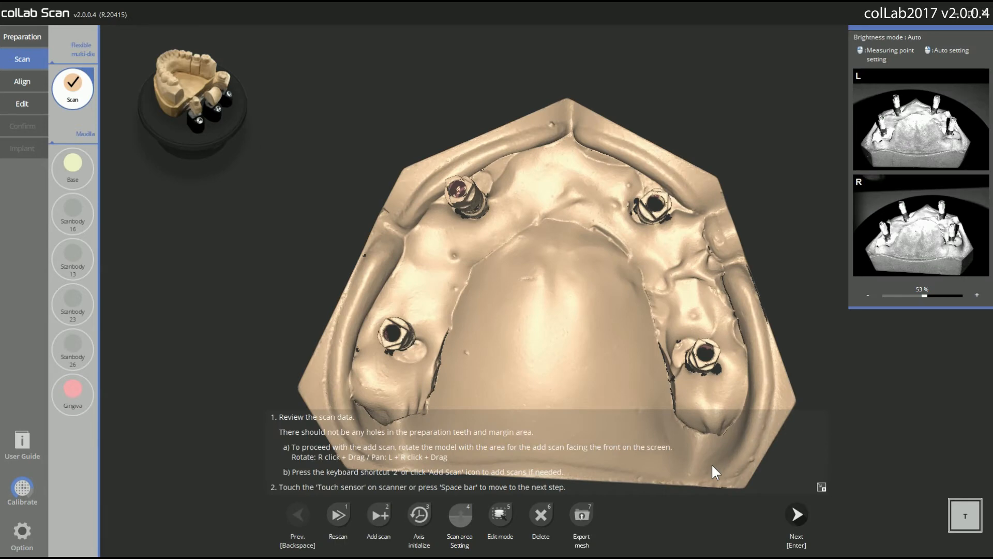
- Assign the Base data areas for teeth 16 to 26 around the scanned arch and confirm the assignment
{"action": "left_click", "coordinate": [799, 514]}
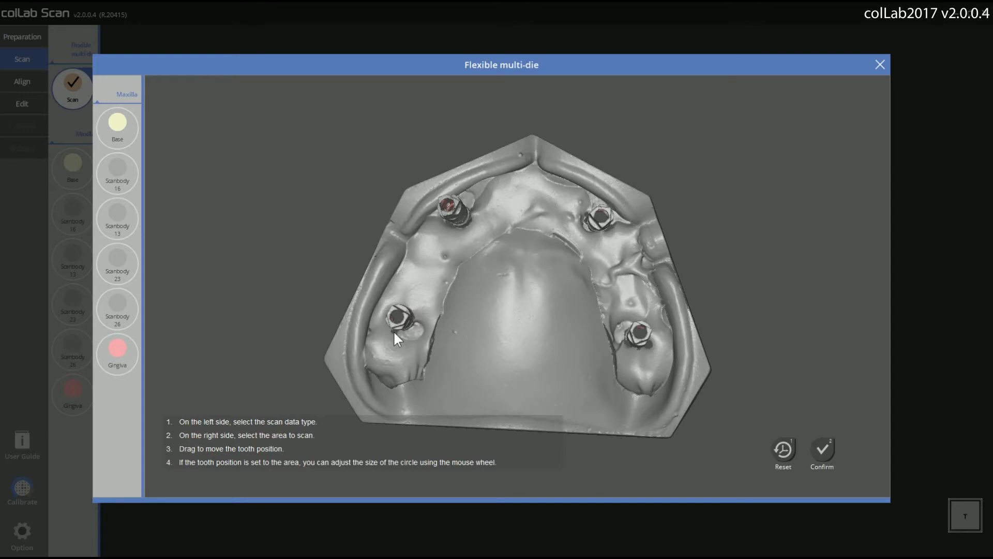
{"action": "left_click", "coordinate": [111, 130]}
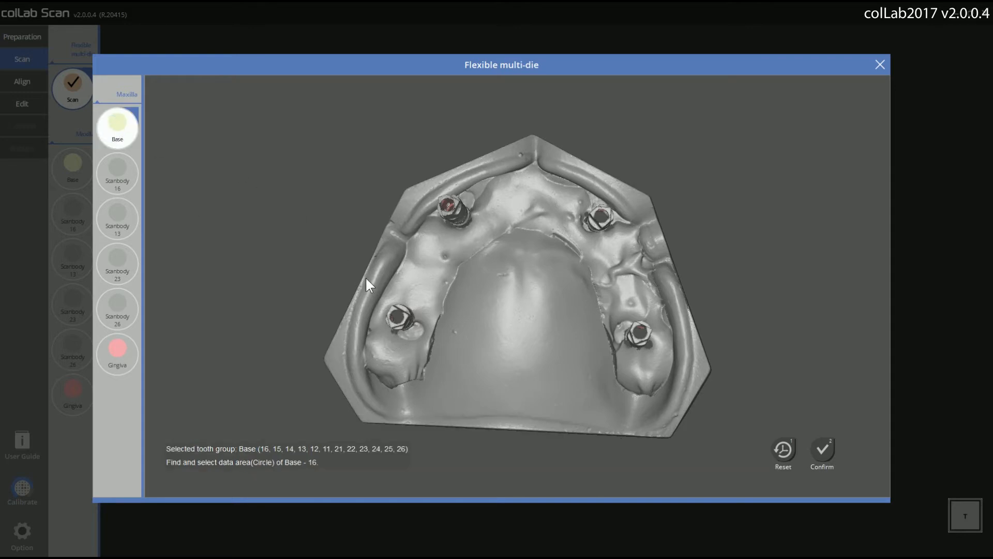
{"action": "left_click", "coordinate": [399, 319]}
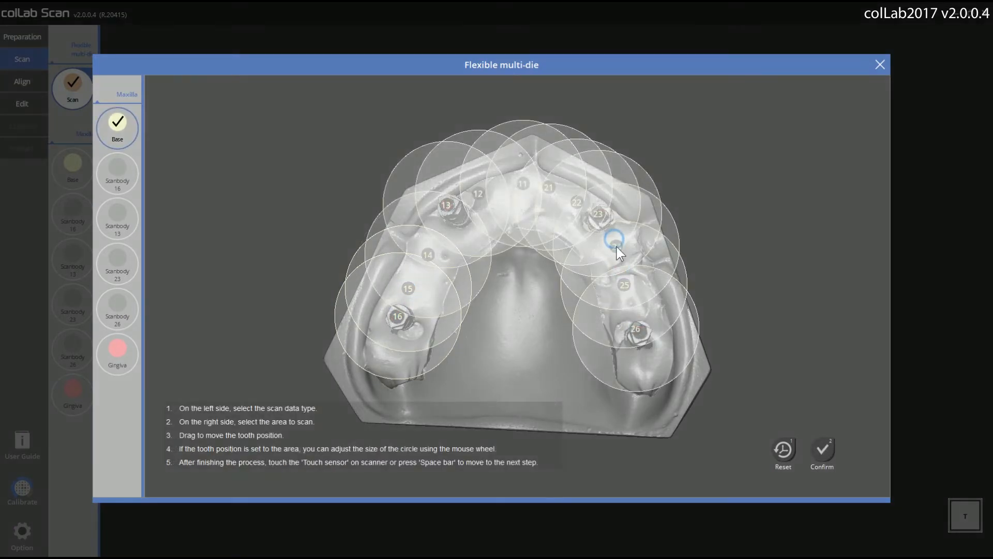
{"action": "left_click", "coordinate": [823, 448]}
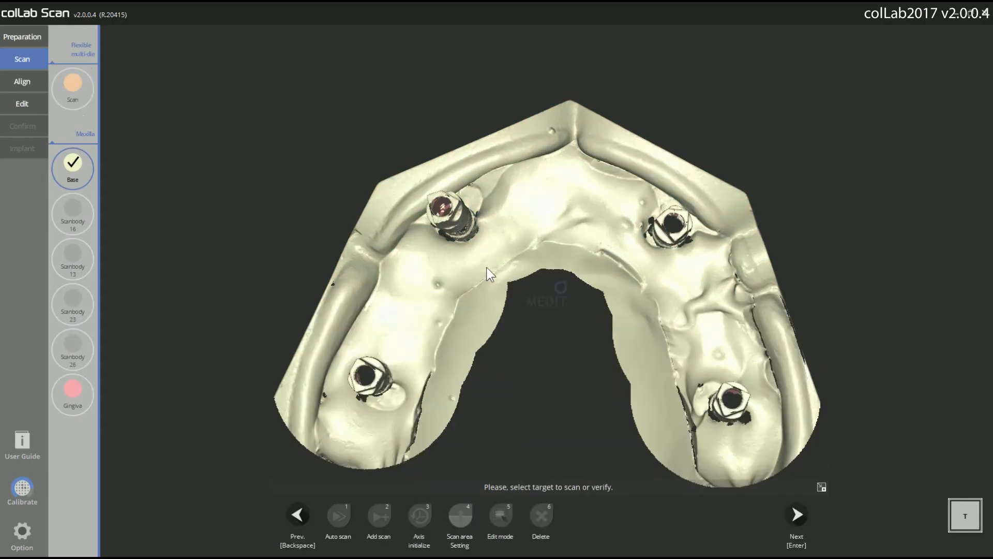
- Run another flexible multi-die scan of the gingiva model and separate scanbodies, lowering the scan depth limit near the model's bottom
{"action": "left_click", "coordinate": [75, 85]}
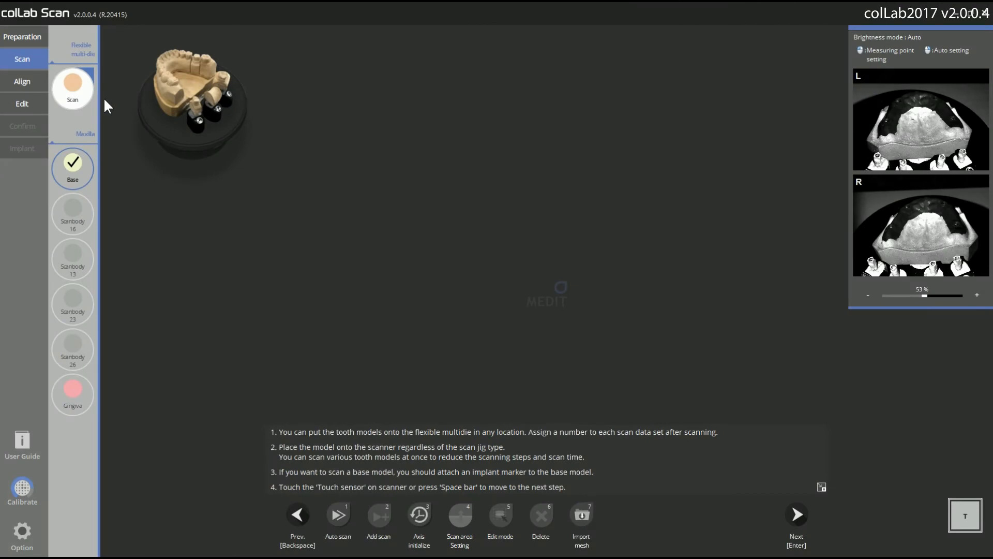
{"action": "left_click", "coordinate": [796, 514]}
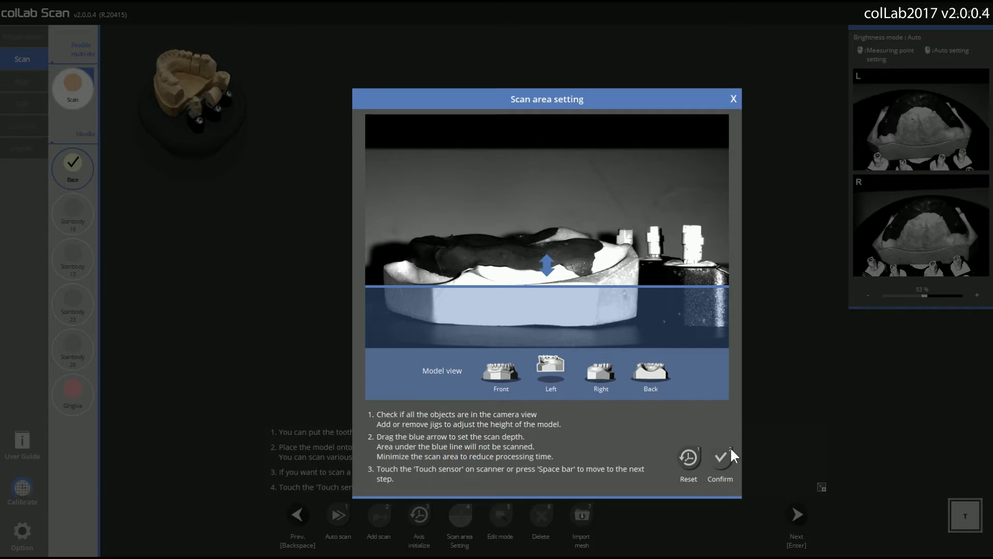
{"action": "left_click_drag", "start_coordinate": [616, 295], "coordinate": [613, 306]}
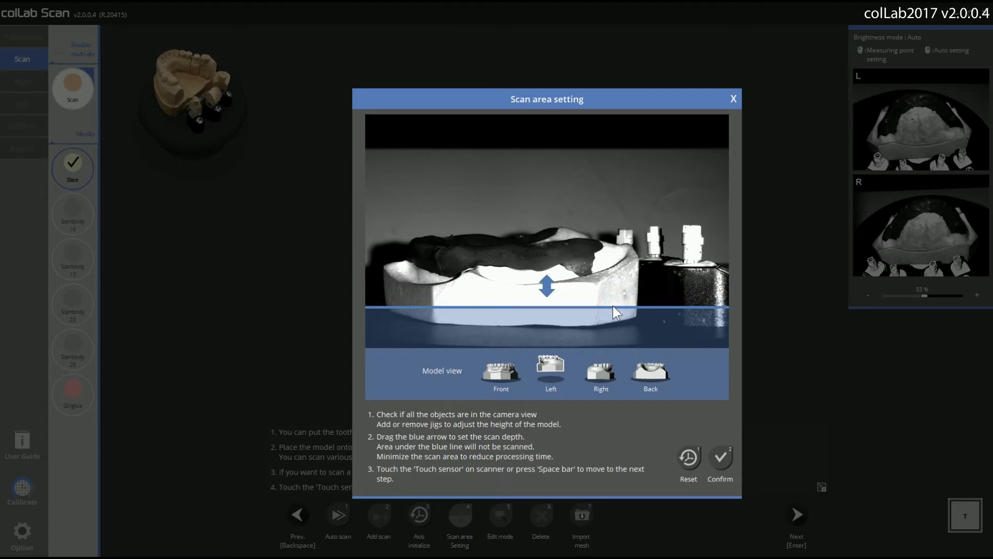
{"action": "left_click", "coordinate": [714, 459]}
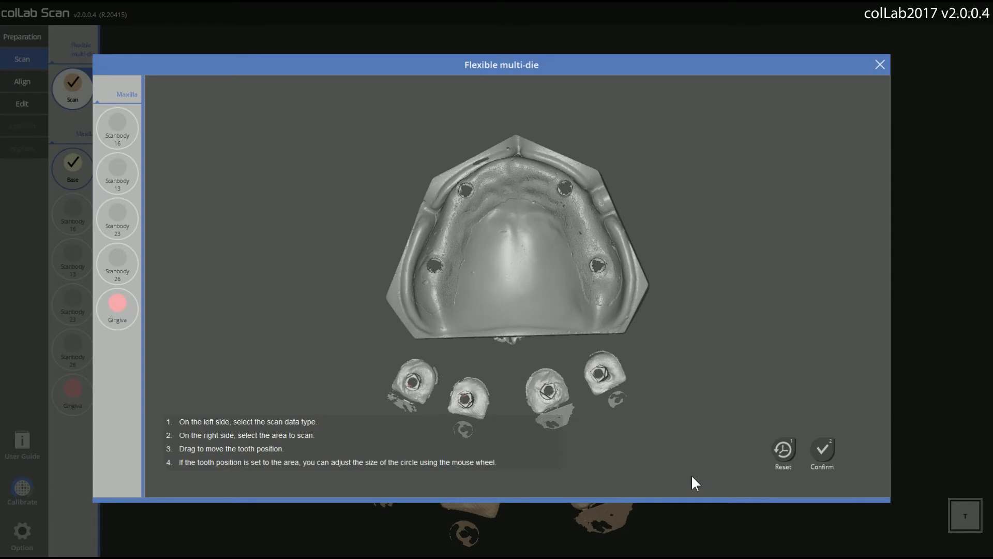
- Mark the Gingiva data areas at implant holes 16, 13, 23 and 26, and fine-tune the position of area 16
{"action": "left_click", "coordinate": [120, 319]}
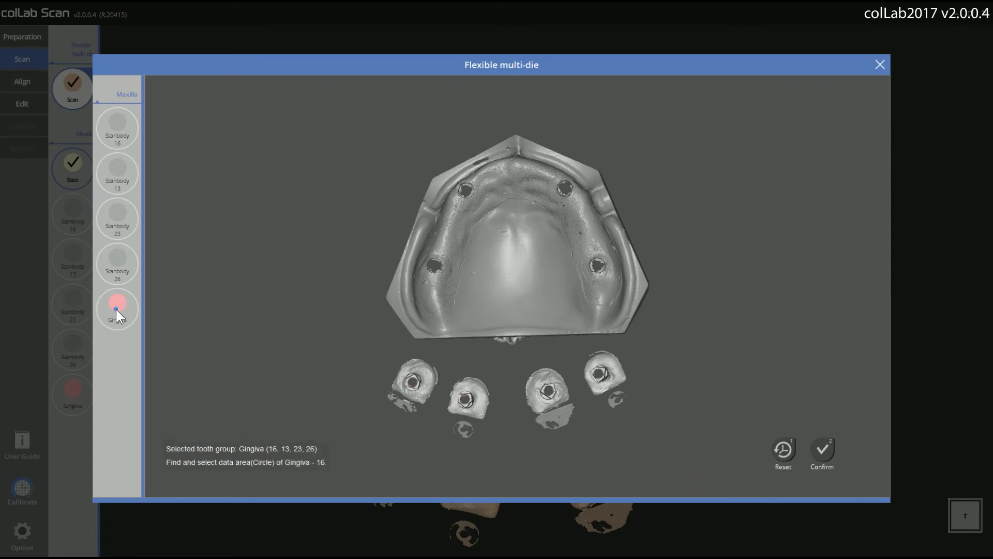
{"action": "left_click", "coordinate": [434, 265]}
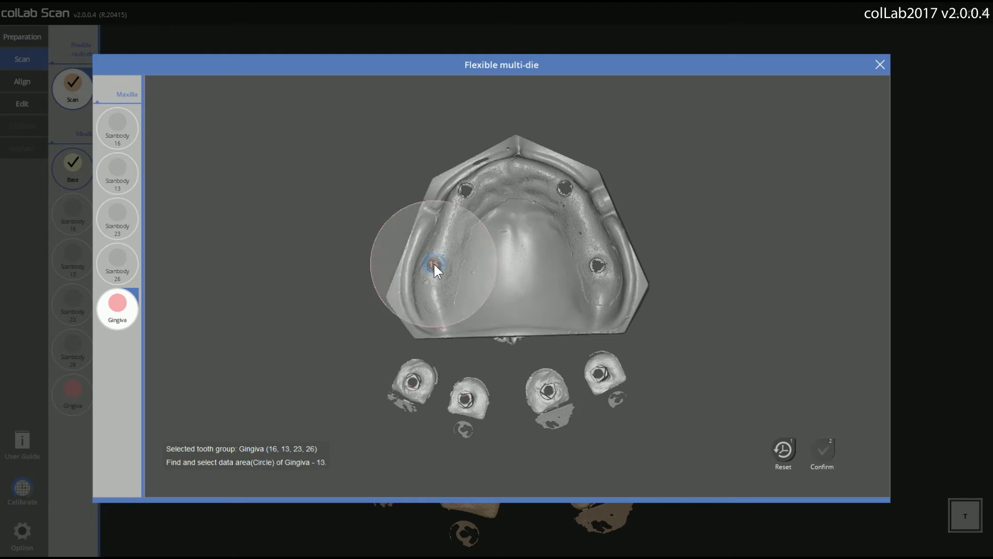
{"action": "left_click", "coordinate": [463, 188]}
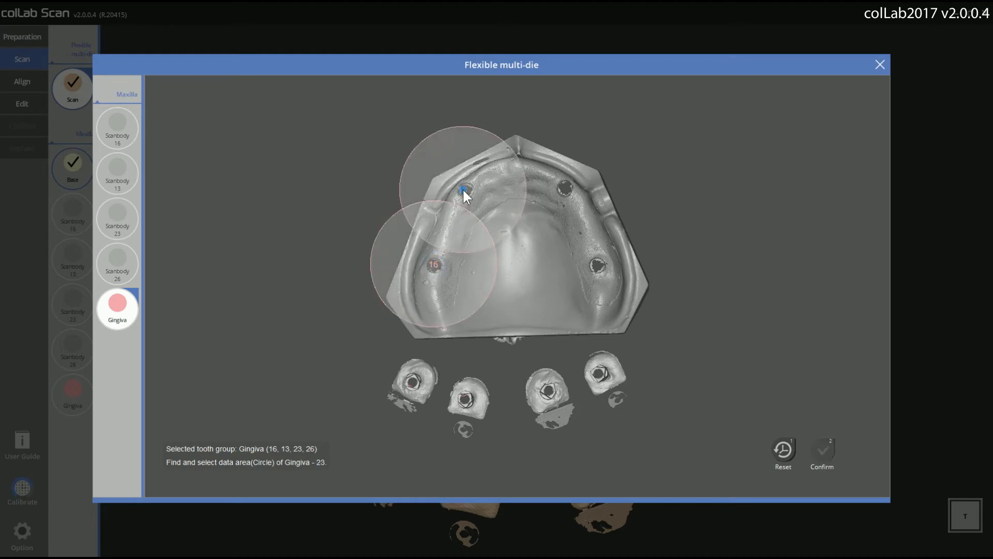
{"action": "left_click", "coordinate": [561, 189]}
{"action": "left_click", "coordinate": [593, 266]}
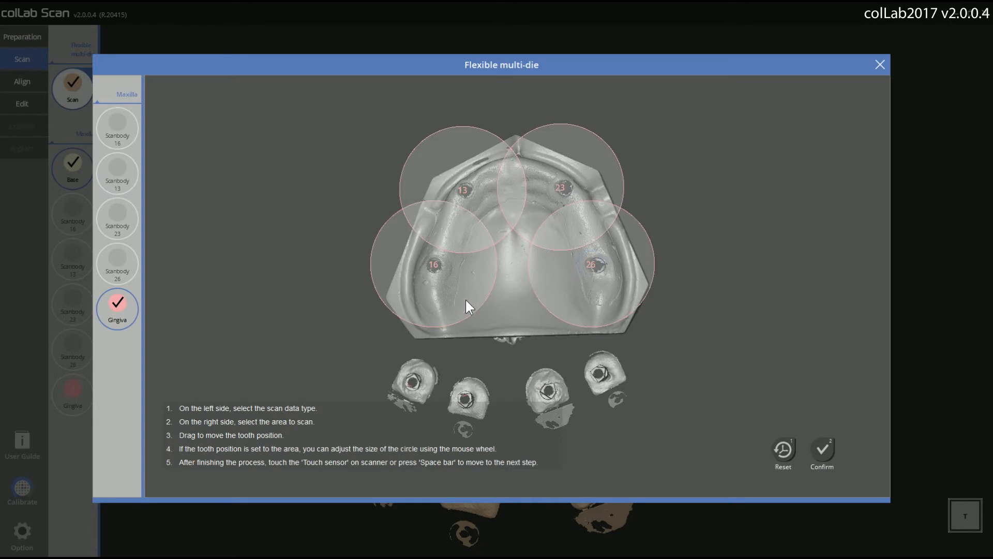
{"action": "left_click_drag", "start_coordinate": [429, 269], "coordinate": [435, 270]}
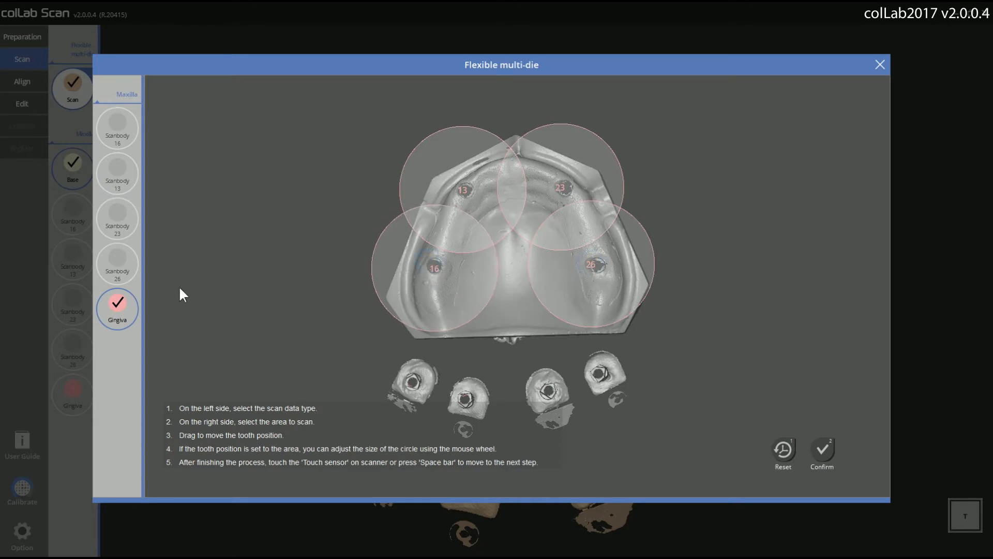
- Assign scanbodies 16, 13, 23 and 26 to the four separate scanned pieces below the arch and confirm the assignment
{"action": "left_click", "coordinate": [119, 139]}
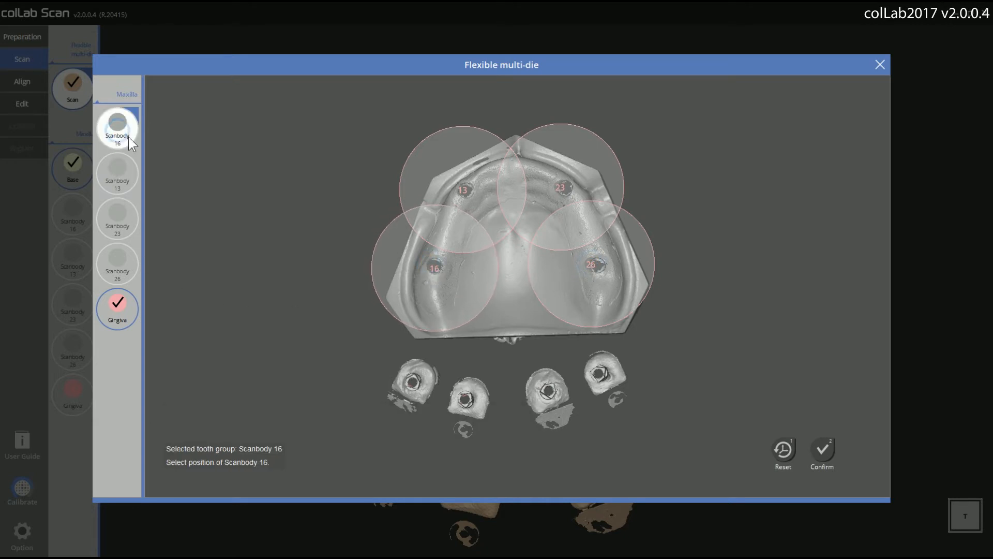
{"action": "left_click", "coordinate": [411, 380]}
{"action": "left_click", "coordinate": [114, 186]}
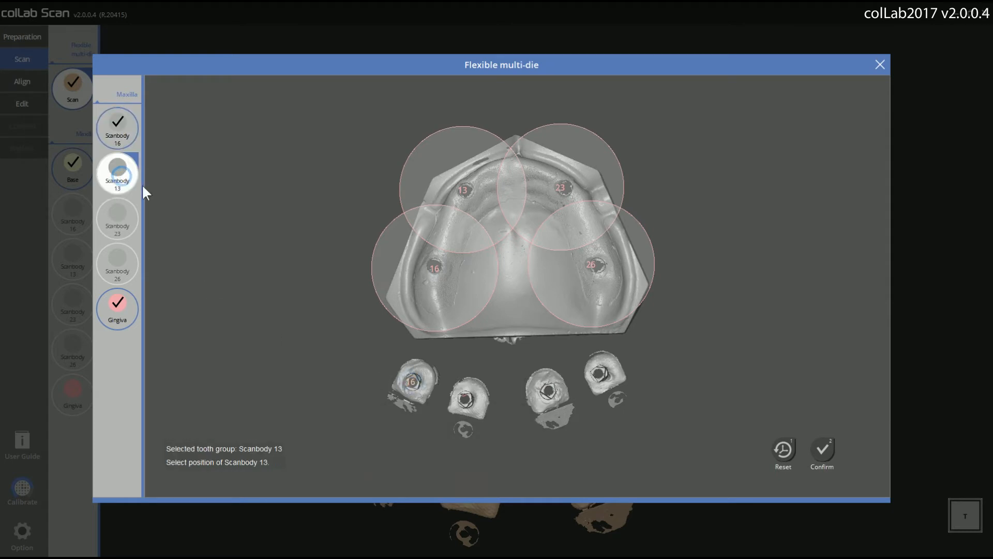
{"action": "left_click", "coordinate": [471, 397]}
{"action": "left_click", "coordinate": [117, 220]}
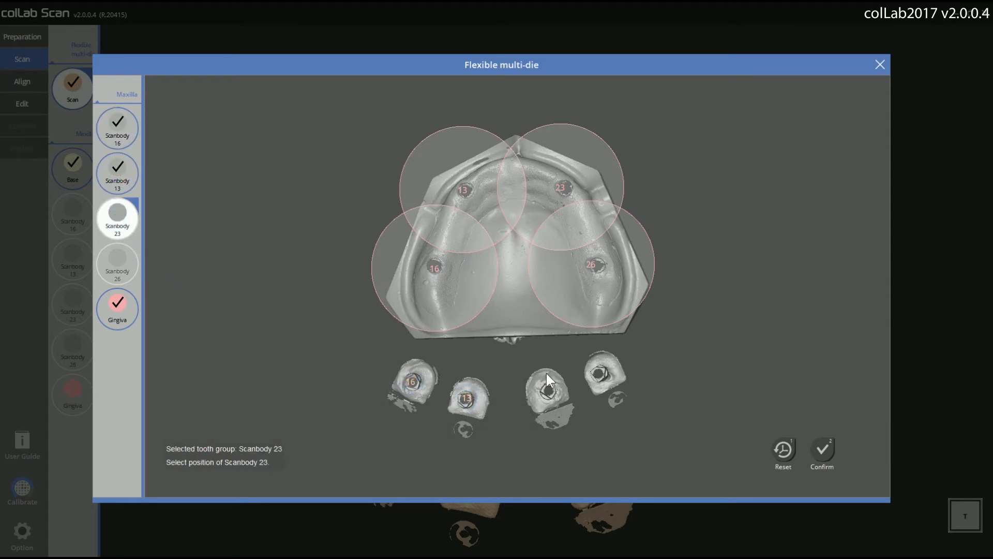
{"action": "left_click", "coordinate": [549, 390]}
{"action": "left_click", "coordinate": [119, 273]}
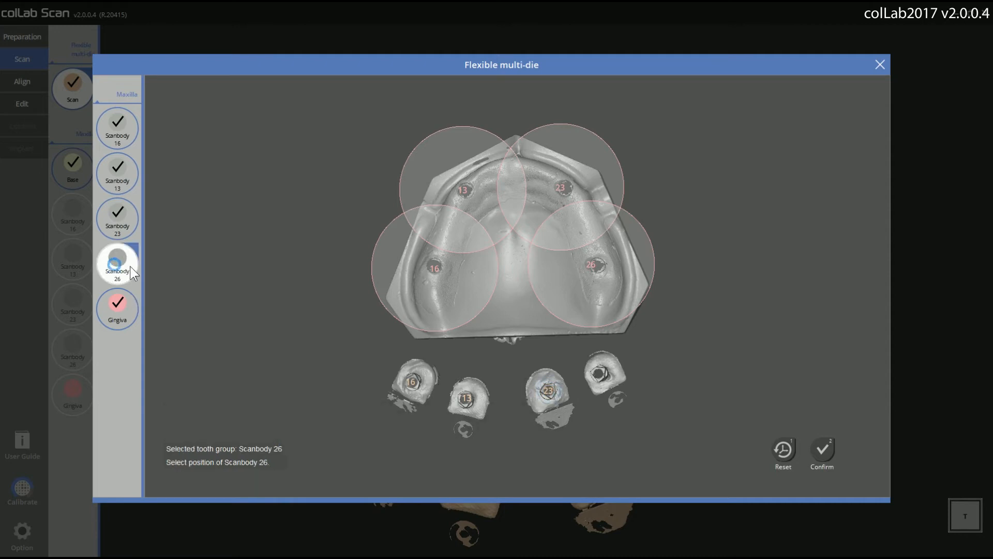
{"action": "left_click", "coordinate": [599, 373]}
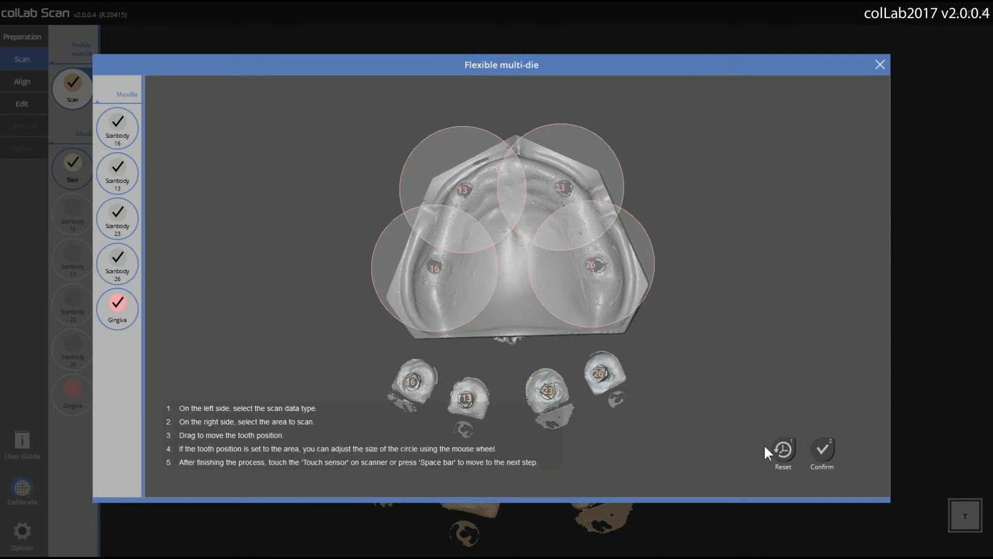
{"action": "left_click", "coordinate": [822, 451]}
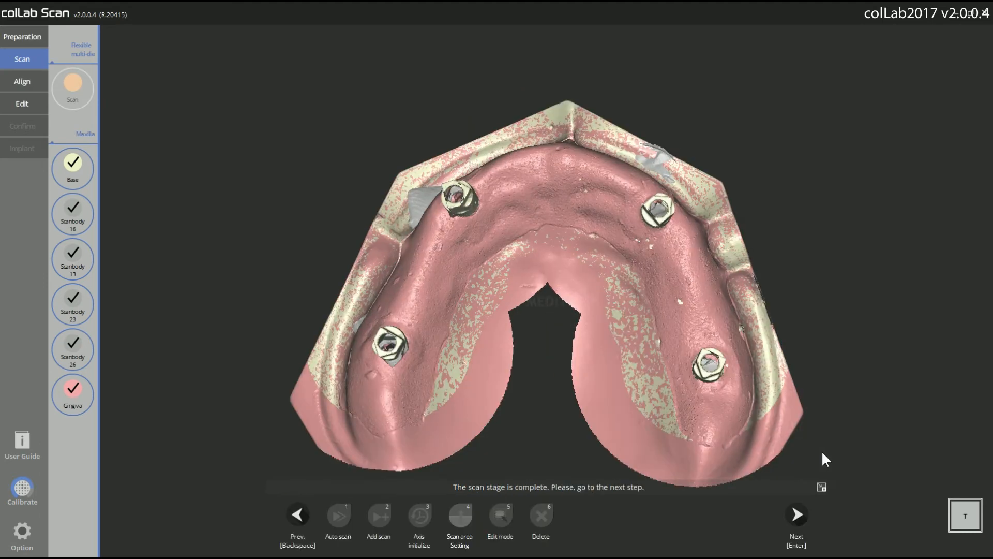
- Proceed to alignment and align Scanbody 16 to the base by marking the same upper edge corner on both scans
{"action": "left_click", "coordinate": [802, 510]}
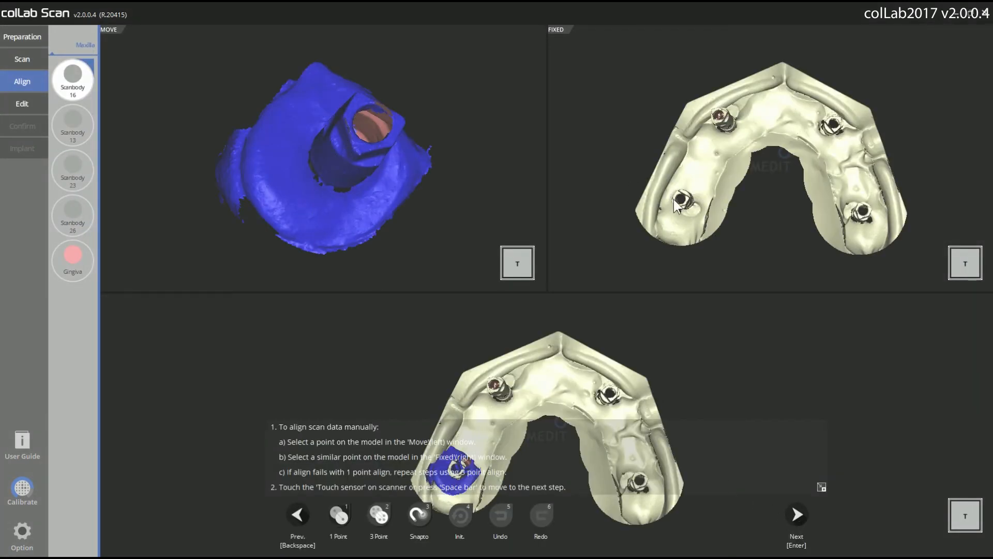
{"action": "right_click_drag", "start_coordinate": [676, 207], "coordinate": [683, 175]}
{"action": "scroll", "coordinate": [683, 175], "scroll_direction": "up", "scroll_amount": 6}
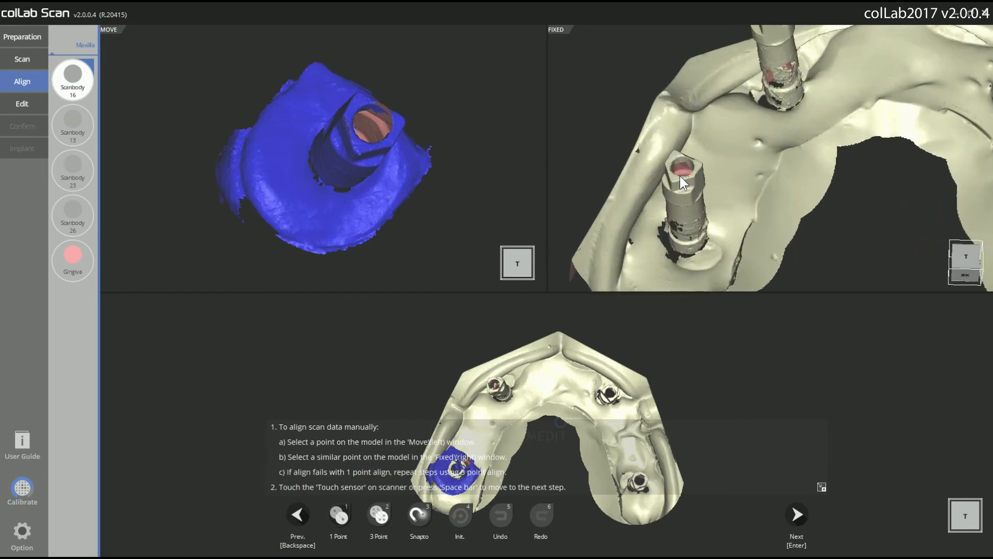
{"action": "scroll", "coordinate": [682, 178], "scroll_direction": "up", "scroll_amount": 5}
{"action": "right_click_drag", "start_coordinate": [403, 158], "coordinate": [377, 120]}
{"action": "scroll", "coordinate": [340, 109], "scroll_direction": "up", "scroll_amount": 8}
{"action": "left_click", "coordinate": [355, 111]}
{"action": "scroll", "coordinate": [648, 185], "scroll_direction": "up", "scroll_amount": 3}
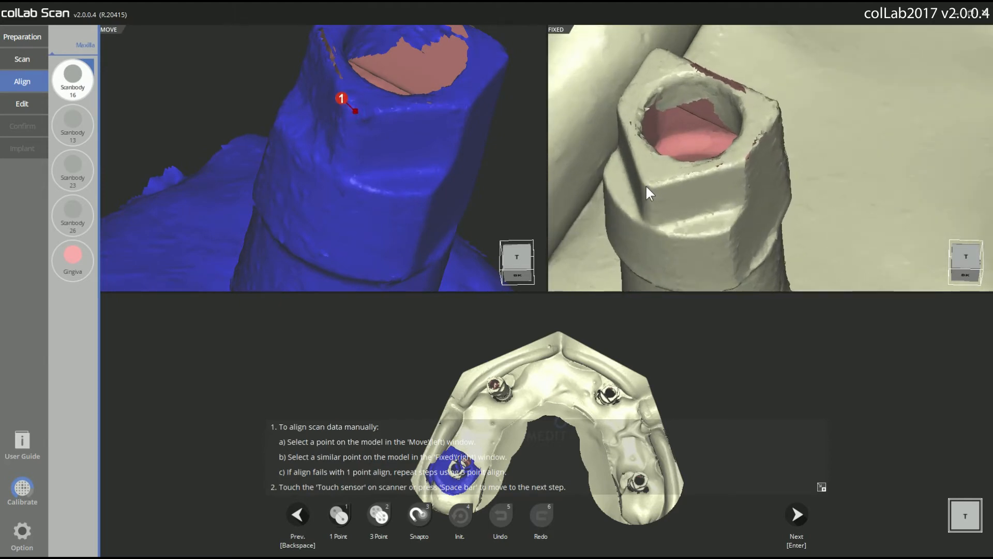
{"action": "left_click", "coordinate": [646, 184]}
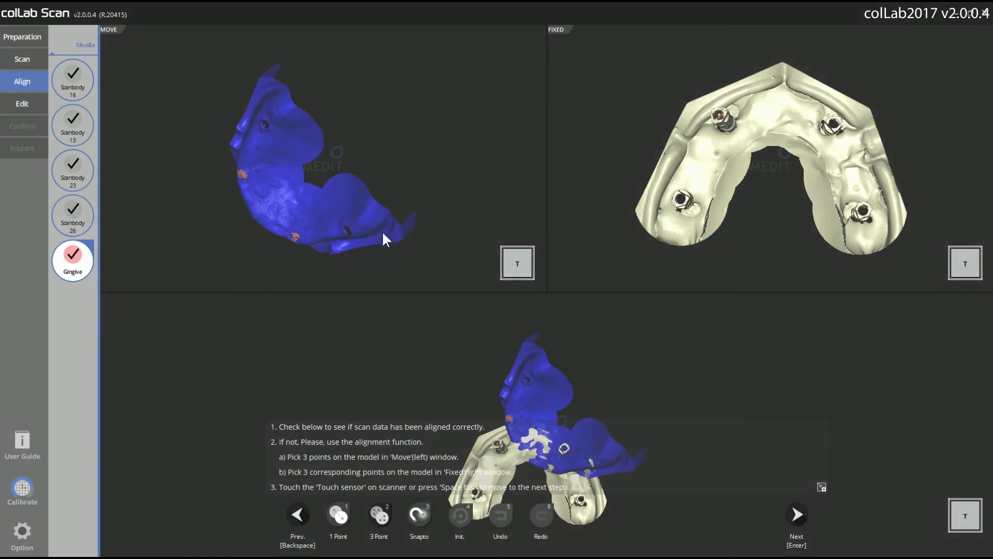
- Mark the first two alignment points on the Gingiva scan along the notches of the arch's outer rim
{"action": "right_click_drag", "start_coordinate": [392, 257], "coordinate": [313, 112]}
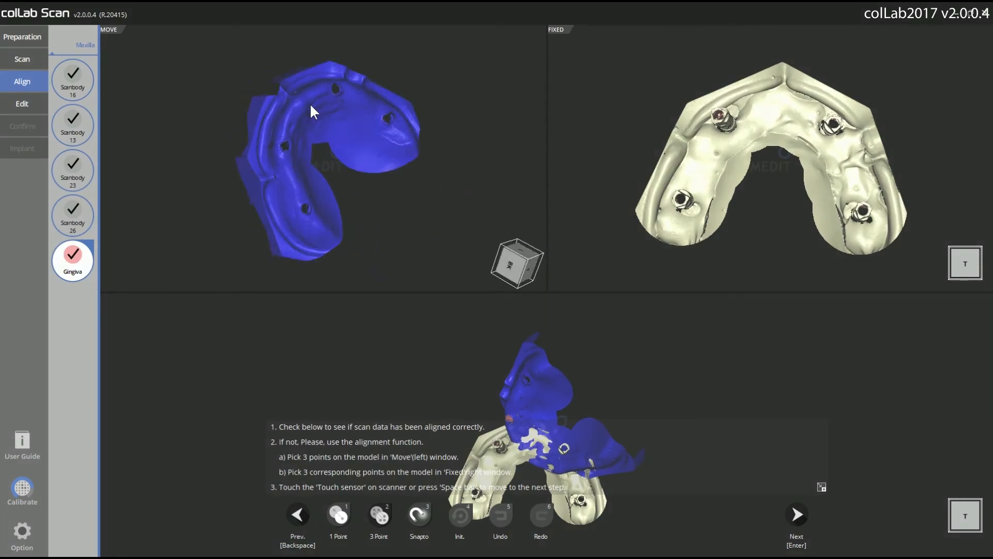
{"action": "scroll", "coordinate": [313, 112], "scroll_direction": "up", "scroll_amount": 2}
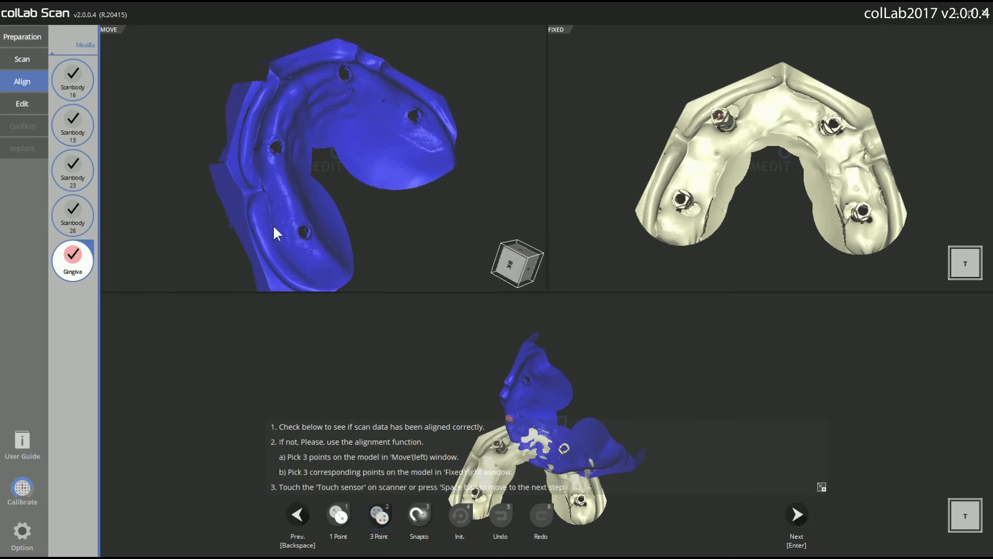
{"action": "scroll", "coordinate": [266, 261], "scroll_direction": "down", "scroll_amount": 2}
{"action": "scroll", "coordinate": [264, 260], "scroll_direction": "up", "scroll_amount": 4}
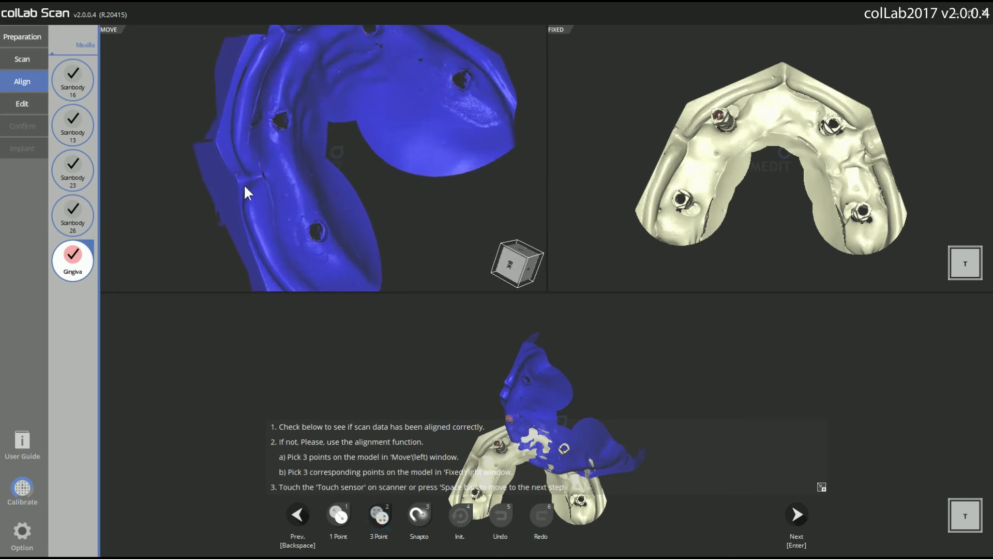
{"action": "right_click_drag", "start_coordinate": [287, 73], "coordinate": [244, 208]}
{"action": "scroll", "coordinate": [243, 204], "scroll_direction": "up", "scroll_amount": 6}
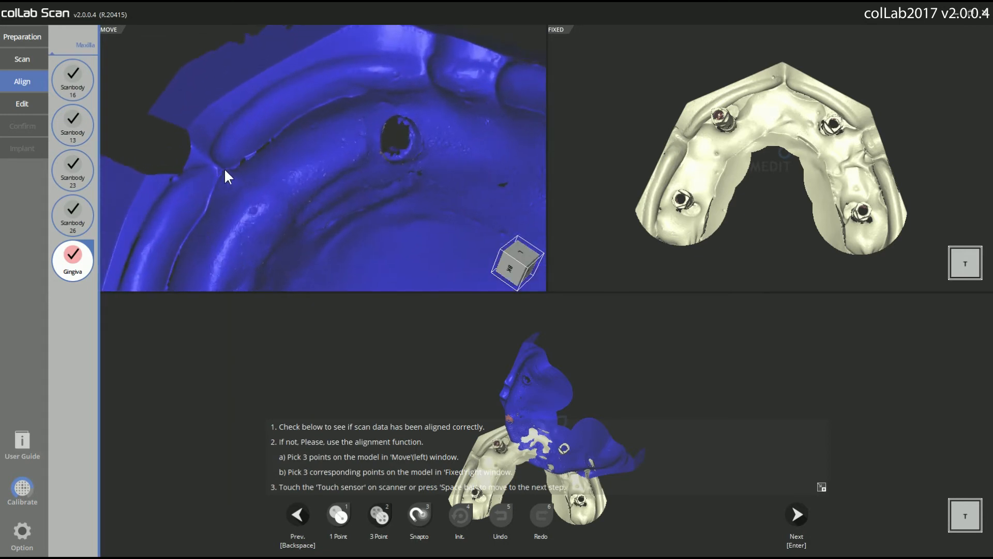
{"action": "left_click", "coordinate": [218, 166]}
- Complete the three-point alignment of the Gingiva scan with matching points on the base, and accept the results to reach the Edit stage
{"action": "right_click_drag", "start_coordinate": [430, 164], "coordinate": [399, 183]}
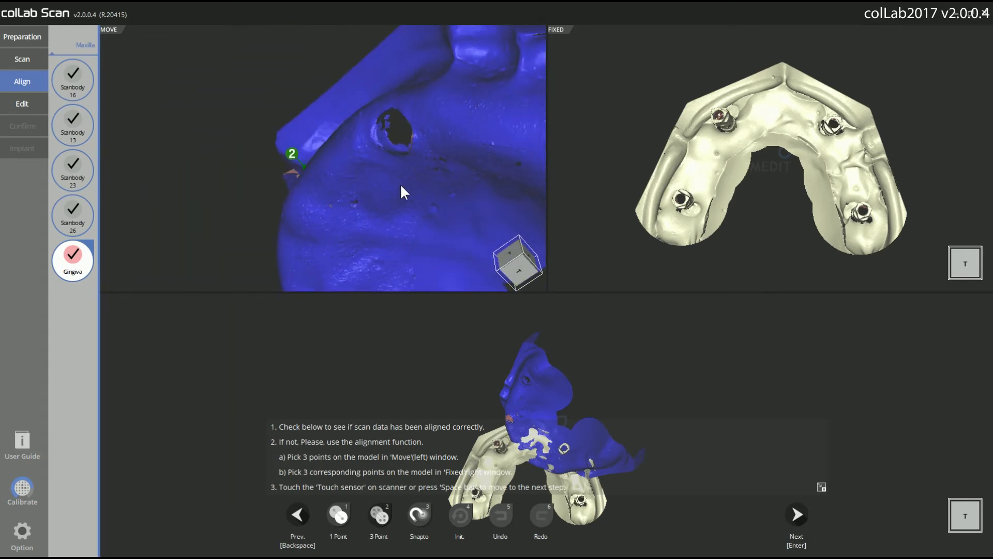
{"action": "scroll", "coordinate": [404, 184], "scroll_direction": "down", "scroll_amount": 4}
{"action": "scroll", "coordinate": [477, 182], "scroll_direction": "down", "scroll_amount": 2}
{"action": "right_click_drag", "start_coordinate": [481, 178], "coordinate": [486, 145]}
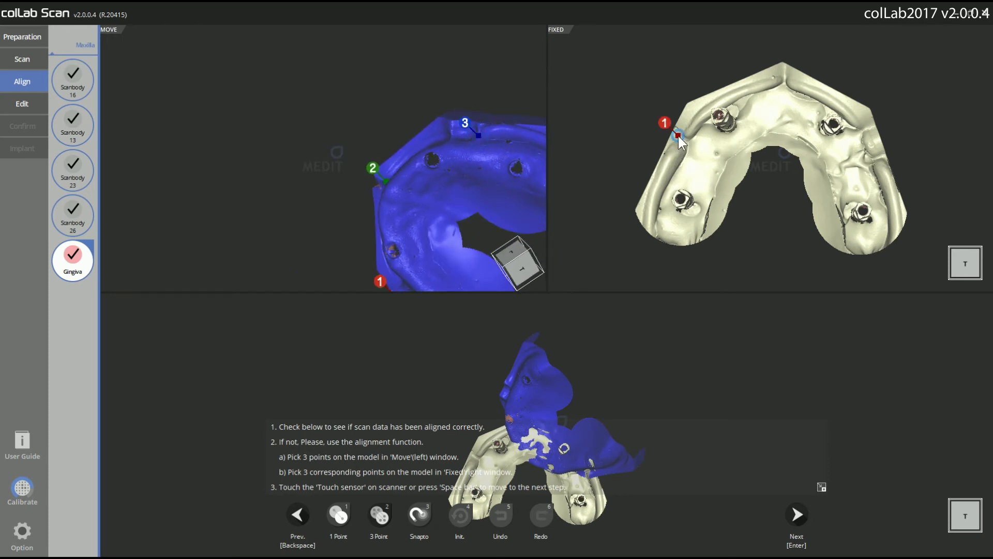
{"action": "left_click", "coordinate": [861, 127]}
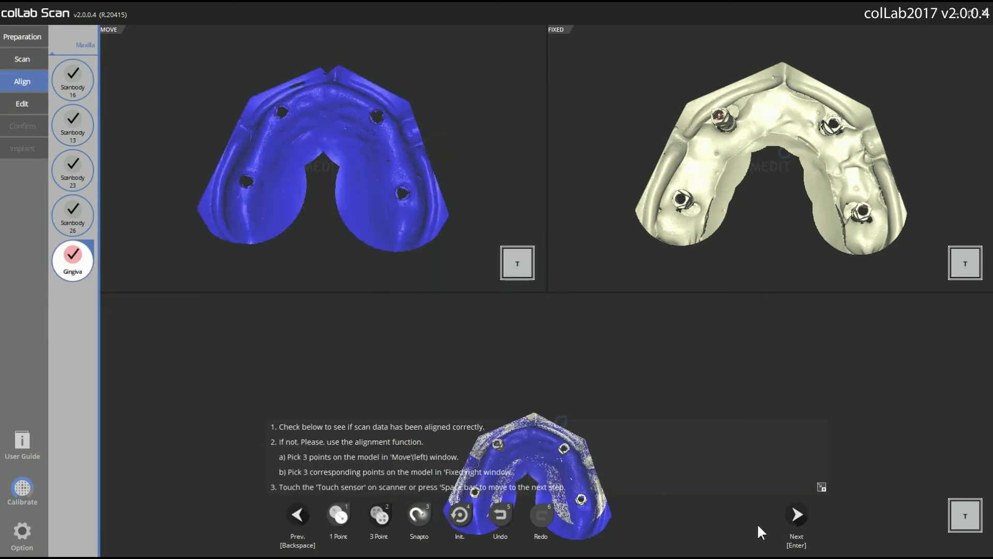
{"action": "left_click", "coordinate": [795, 514]}
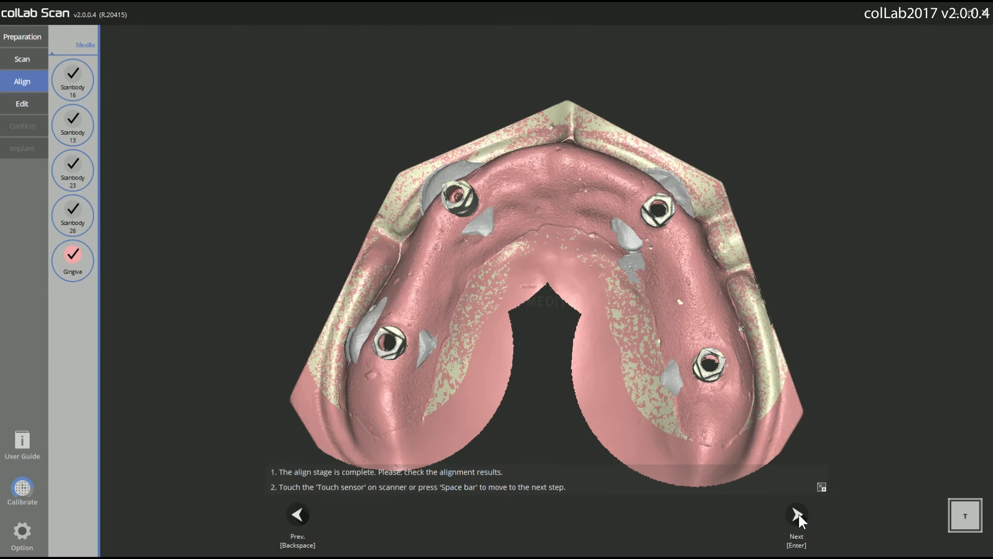
{"action": "left_click", "coordinate": [798, 515]}
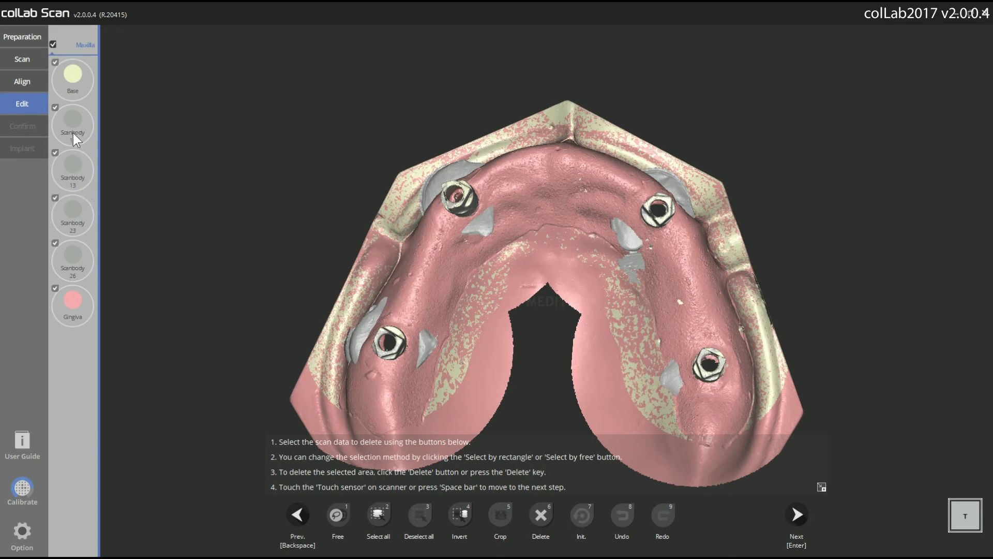
- Hide the Base, the Gingiva and scanbodies 13, 23 and 26 so that only Scanbody 16 is displayed
{"action": "left_click", "coordinate": [65, 90]}
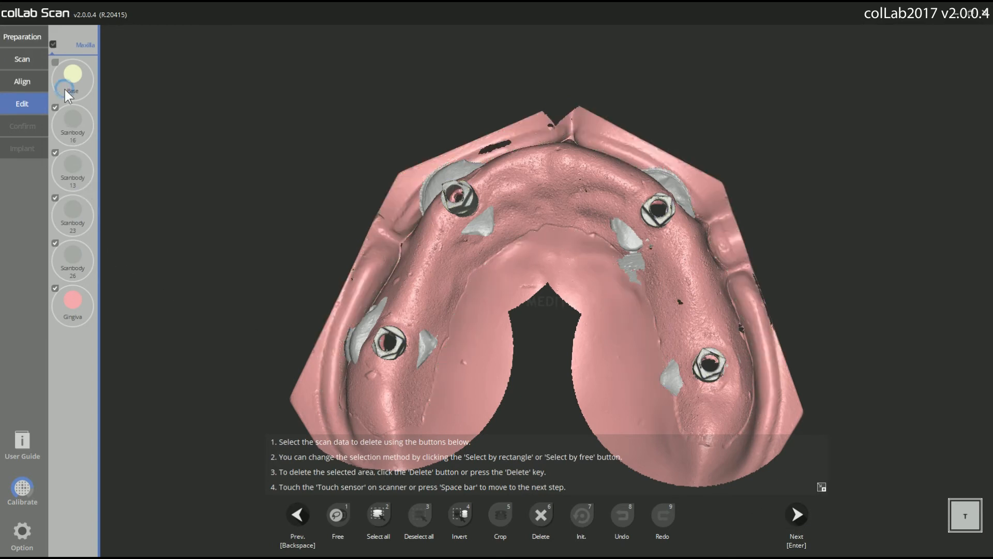
{"action": "left_click", "coordinate": [79, 305]}
{"action": "left_click", "coordinate": [69, 155]}
{"action": "left_click", "coordinate": [80, 210]}
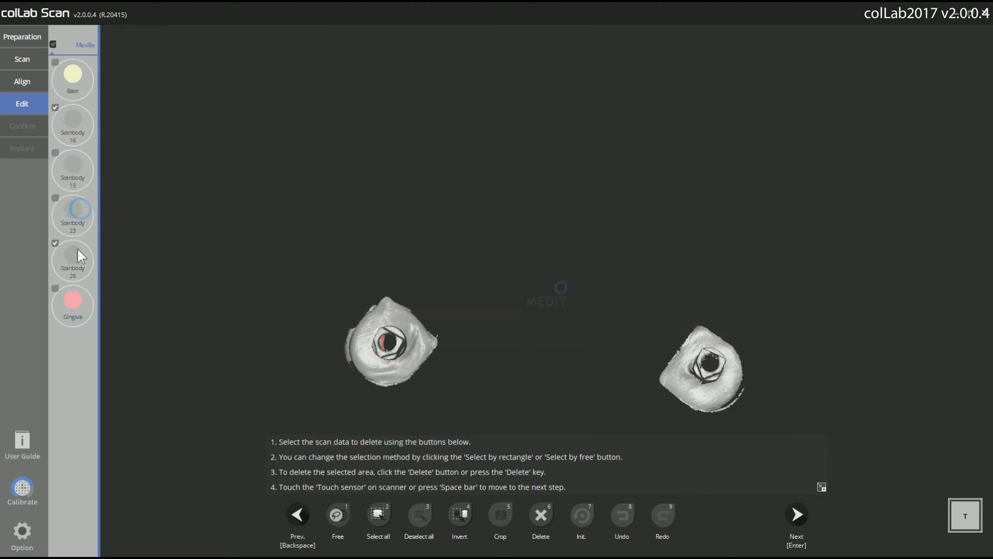
{"action": "left_click", "coordinate": [78, 259]}
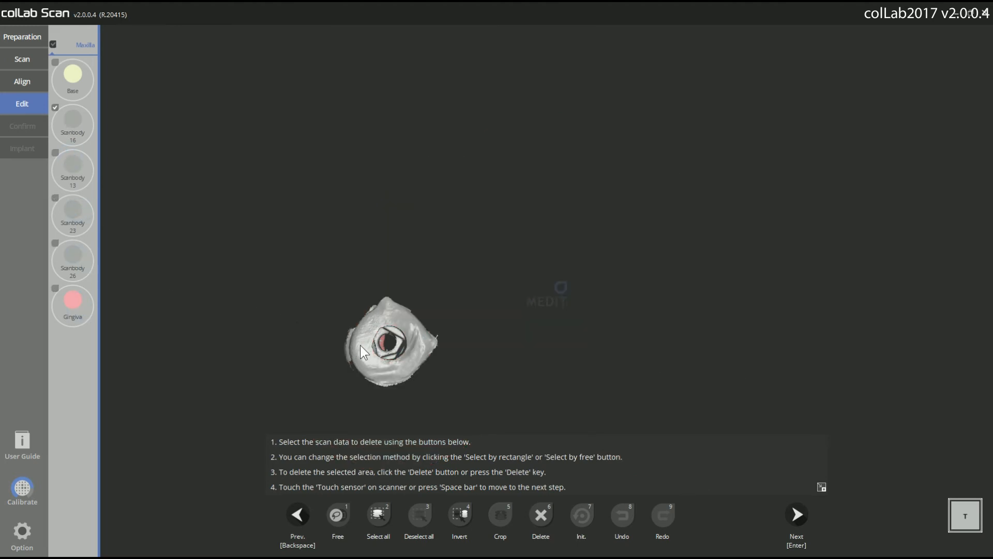
- Crop Scanbody 16 to a freehand area around its post, and delete the surplus gum data beneath Scanbody 26
{"action": "mouse_move", "coordinate": [361, 335]}
{"action": "right_mouse_down"}
{"action": "mouse_move", "coordinate": [370, 331]}
{"action": "mouse_move", "coordinate": [363, 338]}
{"action": "right_mouse_up"}
{"action": "scroll", "coordinate": [364, 339], "scroll_direction": "up", "scroll_amount": 5}
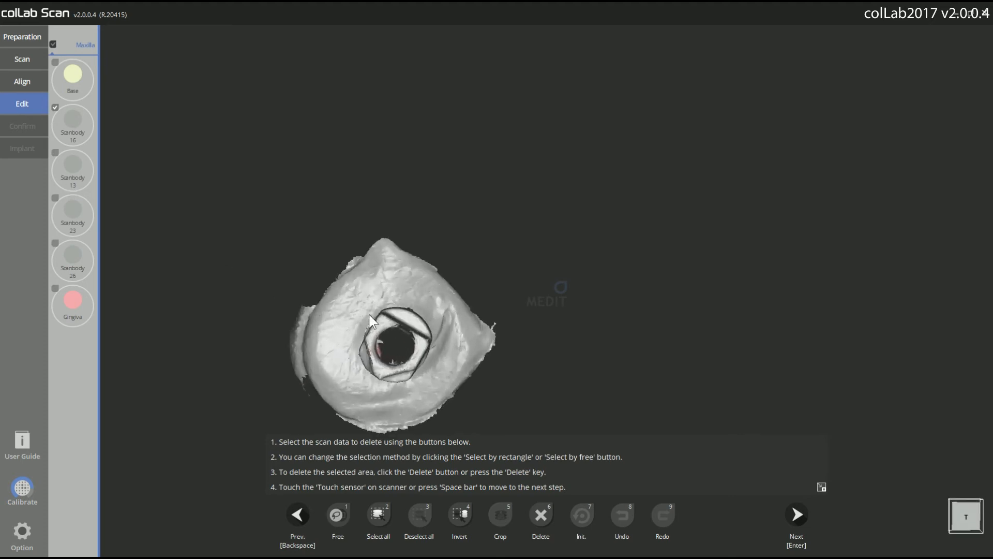
{"action": "mouse_move", "coordinate": [368, 312]}
{"action": "left_mouse_down"}
{"action": "mouse_move", "coordinate": [433, 325]}
{"action": "mouse_move", "coordinate": [430, 360]}
{"action": "mouse_move", "coordinate": [420, 377]}
{"action": "mouse_move", "coordinate": [368, 387]}
{"action": "mouse_move", "coordinate": [352, 347]}
{"action": "left_mouse_up"}
{"action": "left_click", "coordinate": [483, 510]}
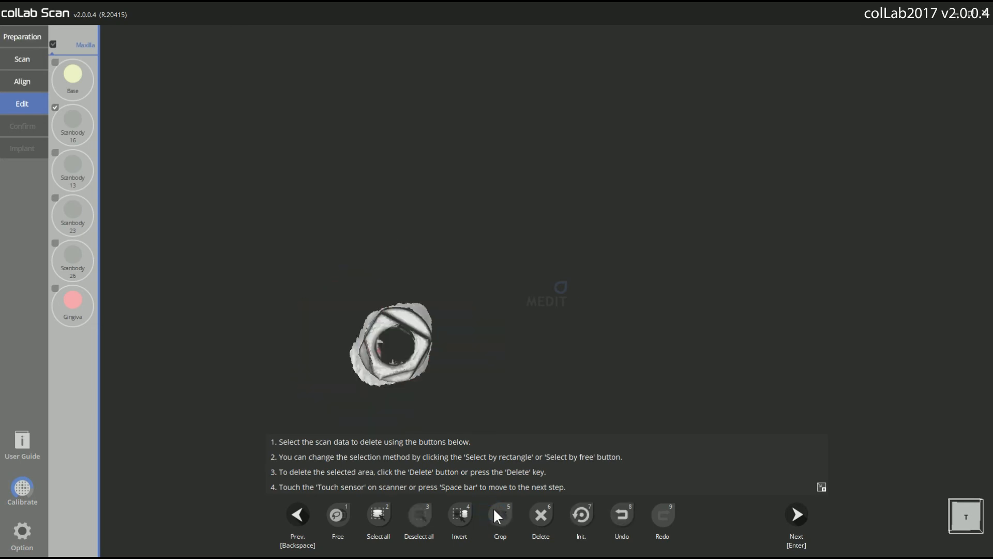
{"action": "right_click_drag", "start_coordinate": [348, 362], "coordinate": [329, 258]}
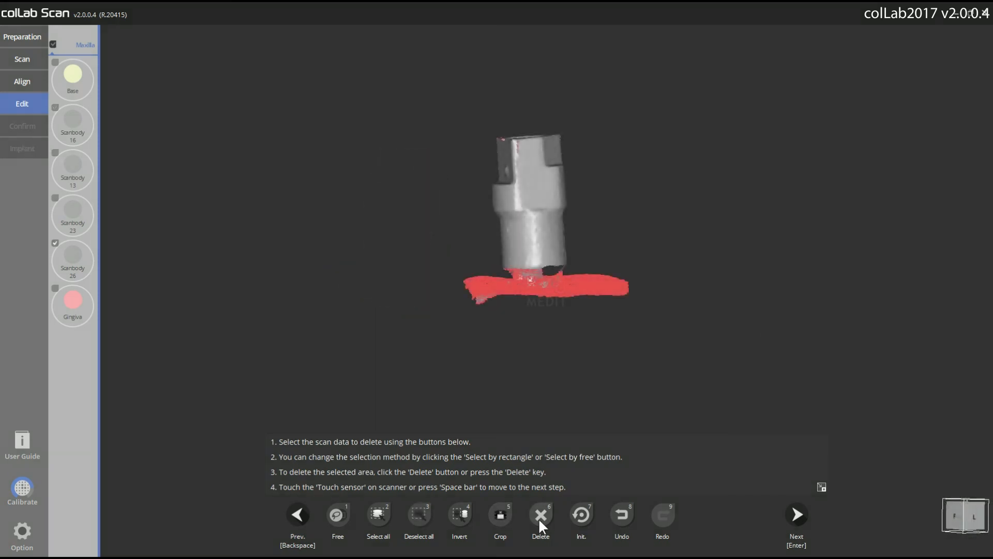
{"action": "left_click", "coordinate": [540, 522]}
- Display scanbodies 23, 13 and 16, the Base and the Gingiva again alongside Scanbody 26
{"action": "left_click", "coordinate": [55, 198]}
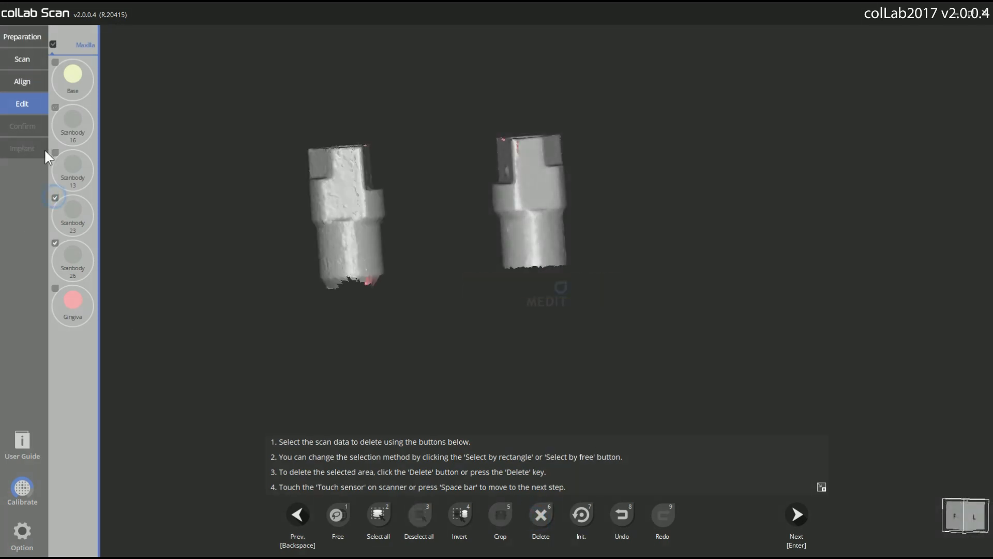
{"action": "left_click", "coordinate": [55, 152]}
{"action": "left_click", "coordinate": [55, 107]}
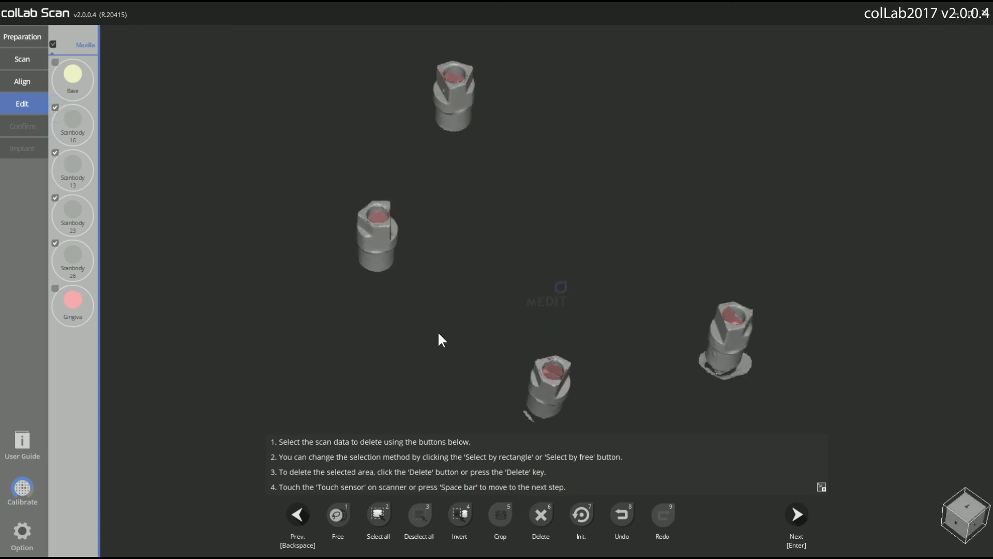
{"action": "left_click", "coordinate": [55, 62]}
{"action": "left_click", "coordinate": [55, 288]}
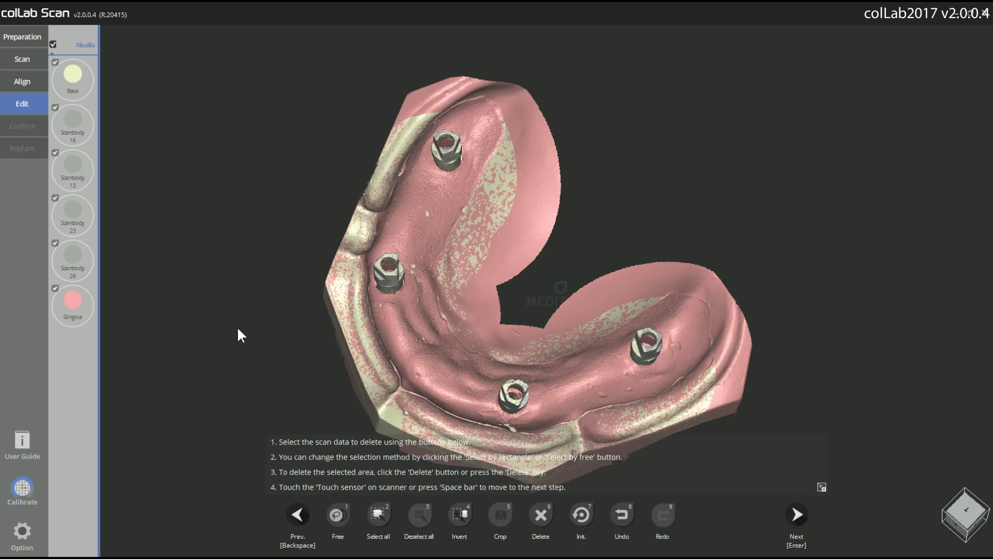
- Merge the edited scan data and check the merged arch with its four scanbodies
{"action": "left_click", "coordinate": [797, 514]}
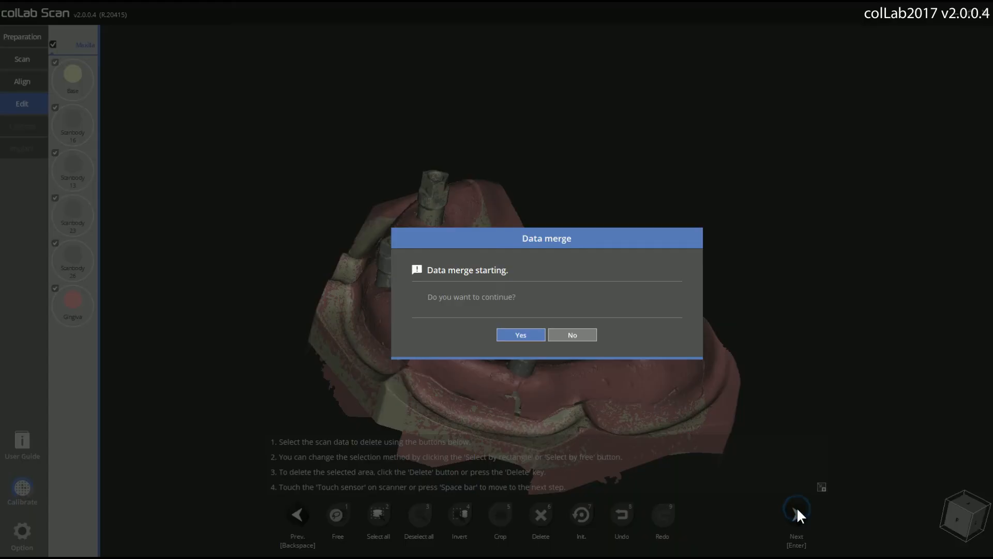
{"action": "left_click", "coordinate": [531, 339]}
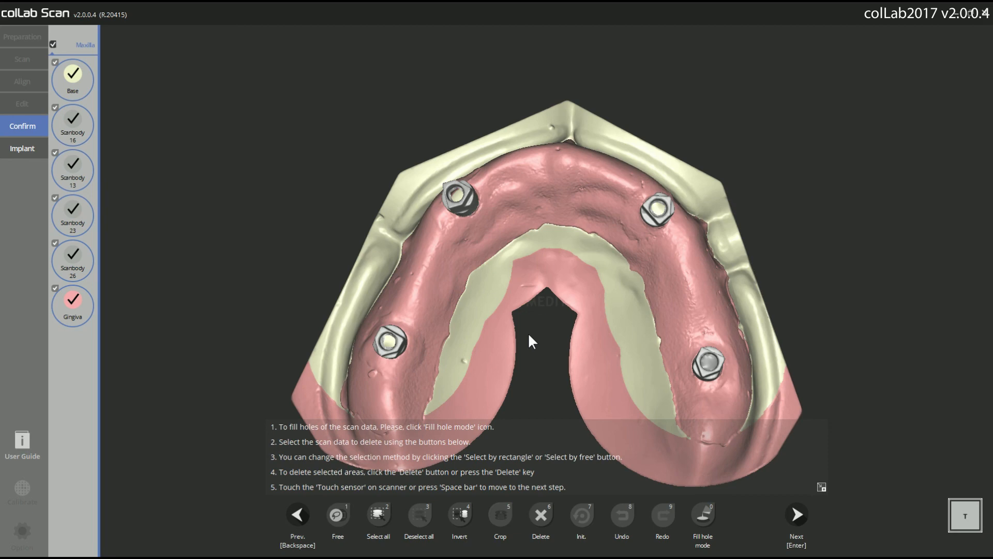
{"action": "right_click_drag", "start_coordinate": [544, 384], "coordinate": [683, 351]}
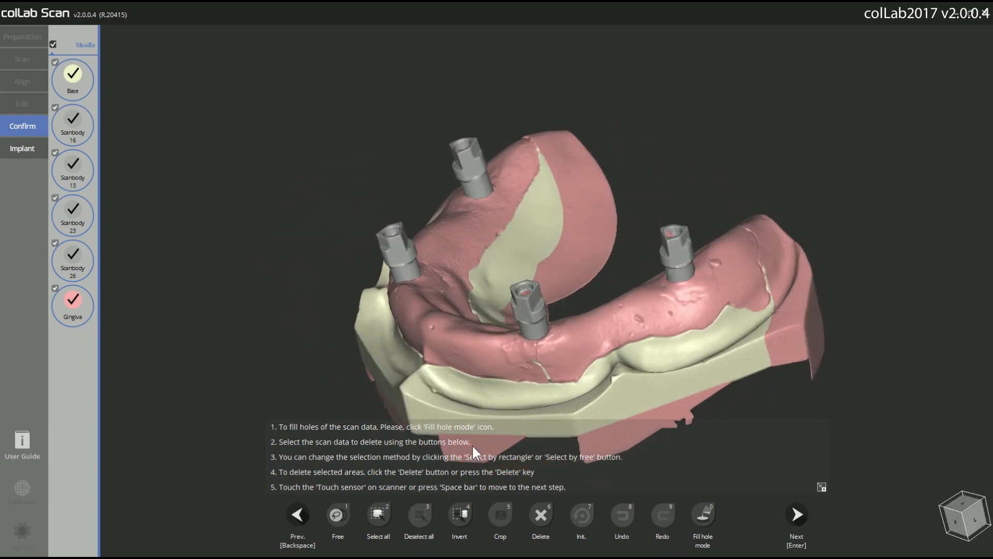